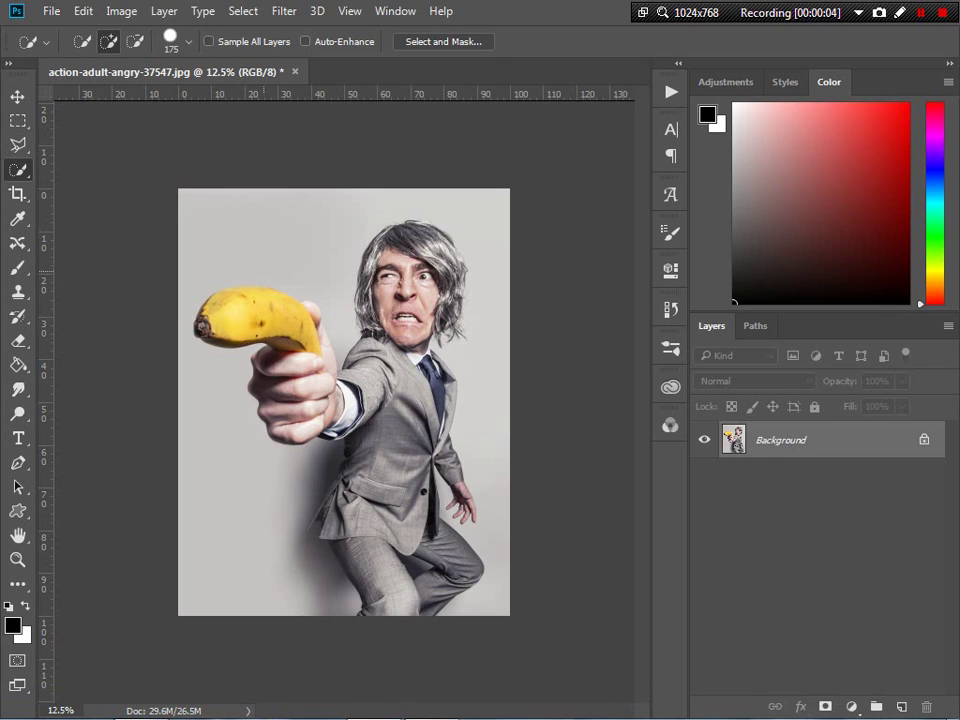
# Quick-select the man's face, hair, jacket, torso and both legs.
pyautogui.moveTo(408, 257); pyautogui.dragTo(400, 300)
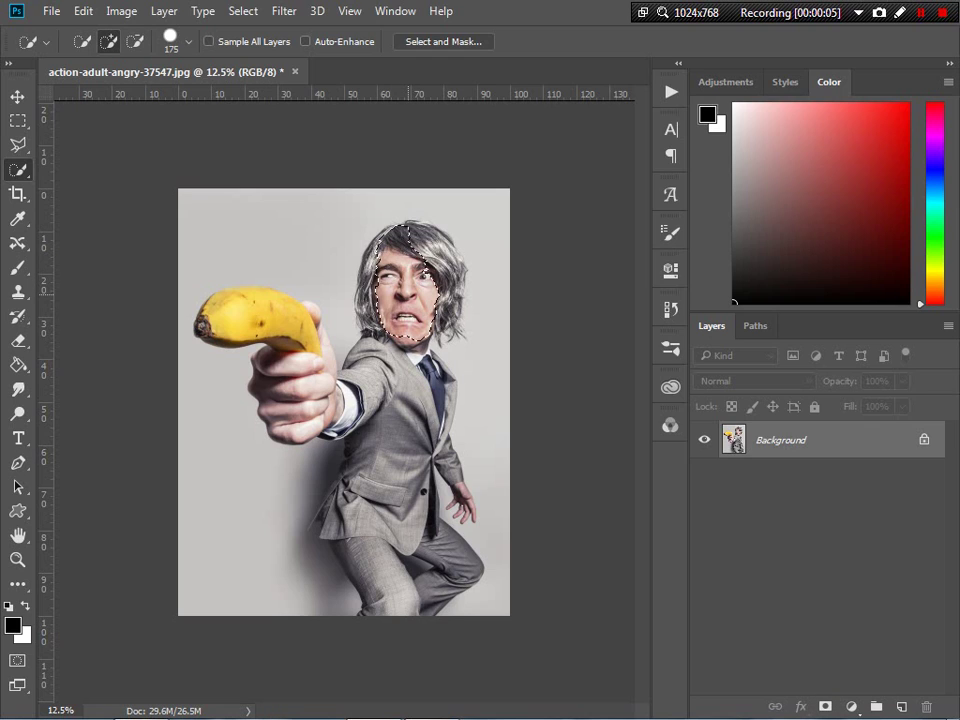
pyautogui.moveTo(414, 248); pyautogui.dragTo(443, 257)
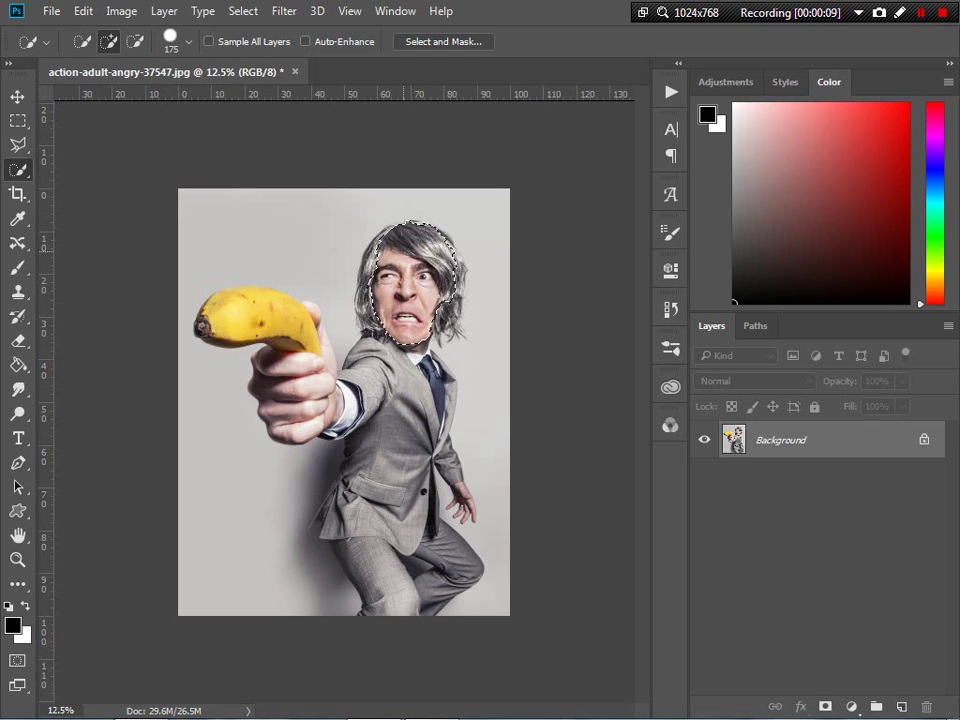
pyautogui.moveTo(372, 250); pyautogui.dragTo(373, 290)
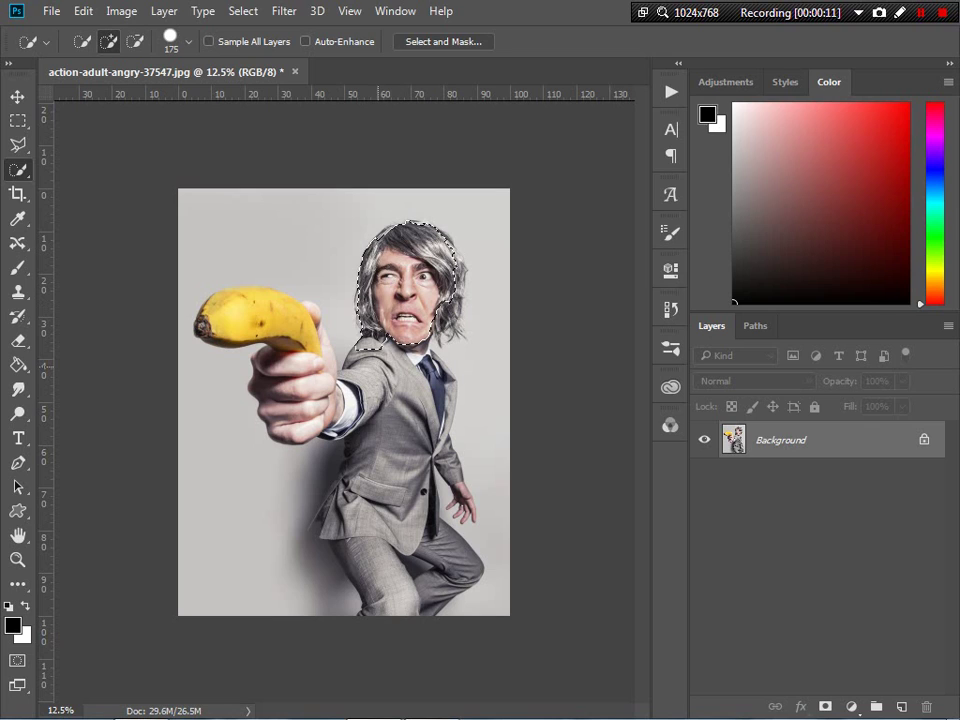
pyautogui.moveTo(372, 360); pyautogui.dragTo(390, 430)
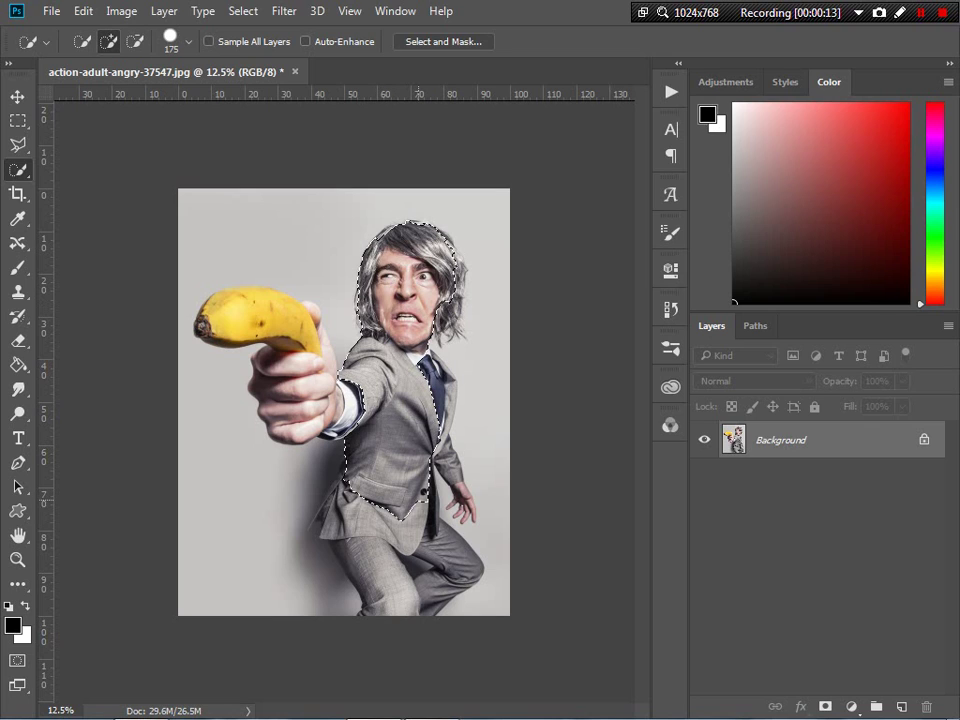
pyautogui.moveTo(400, 480); pyautogui.dragTo(440, 570)
pyautogui.moveTo(350, 450); pyautogui.dragTo(325, 530)
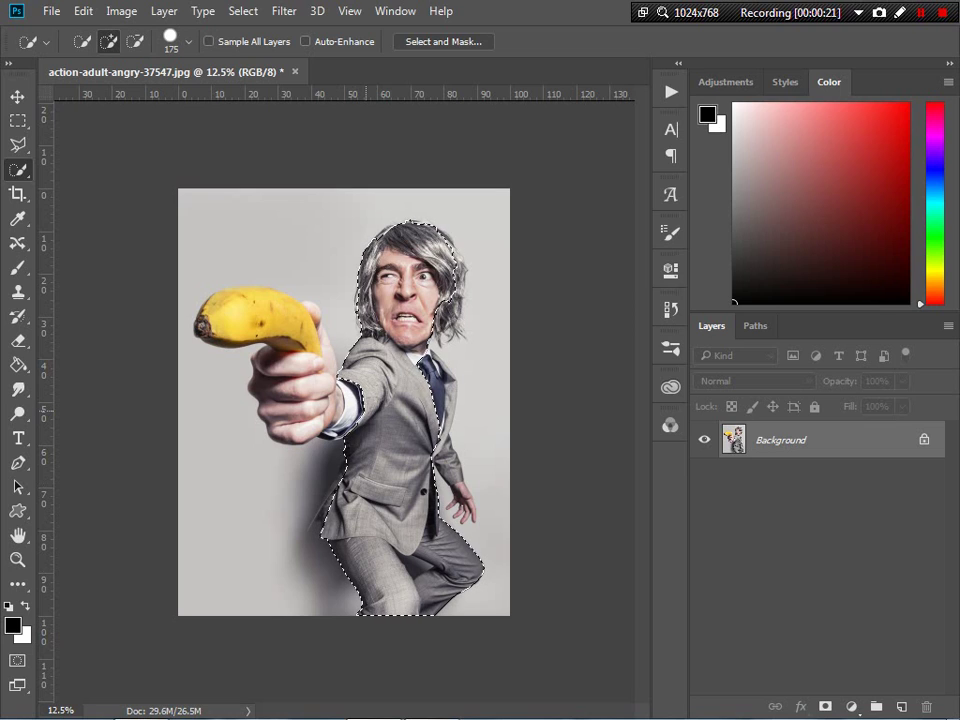
# Add the fist, knuckles, banana and the gap up to the head to the selection.
pyautogui.moveTo(330, 415); pyautogui.dragTo(270, 420)
pyautogui.moveTo(265, 372); pyautogui.dragTo(300, 352)
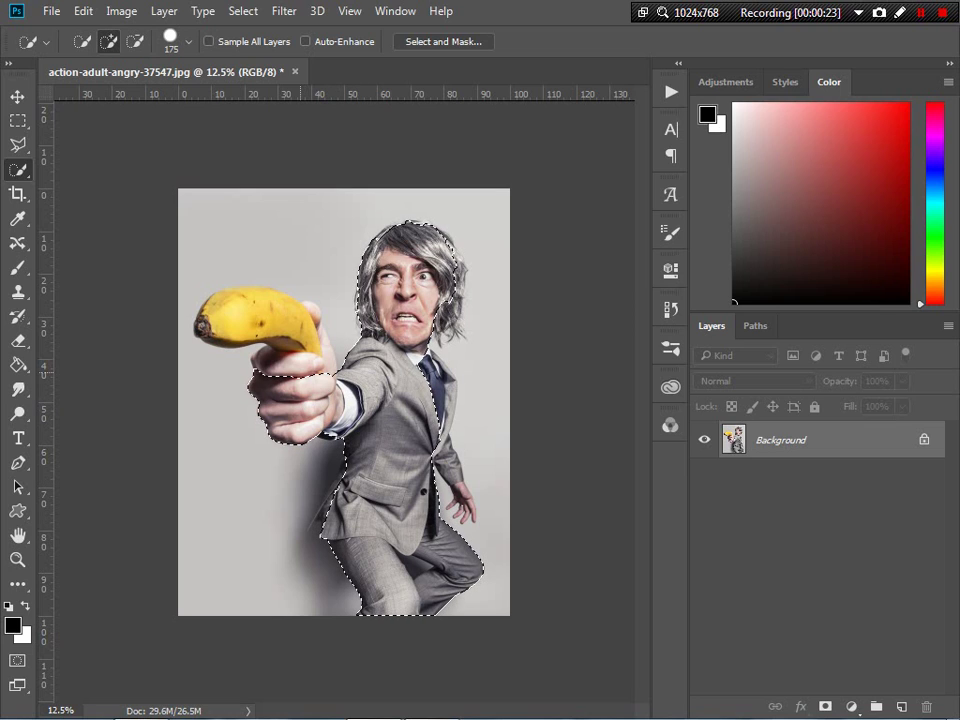
pyautogui.moveTo(270, 310); pyautogui.dragTo(215, 315)
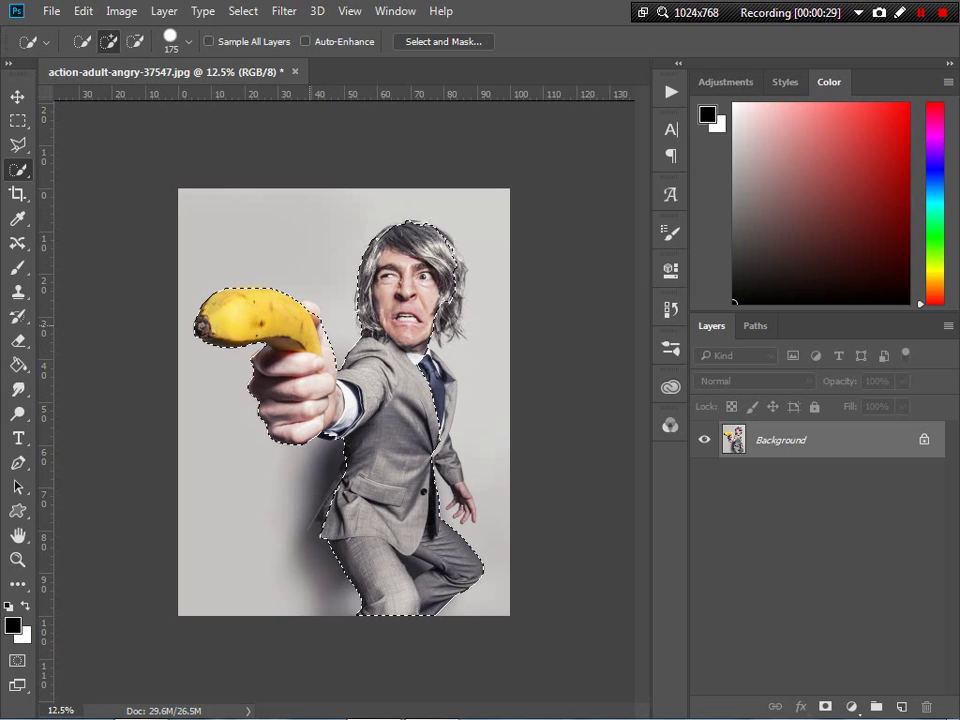
pyautogui.moveTo(365, 395); pyautogui.dragTo(340, 300)
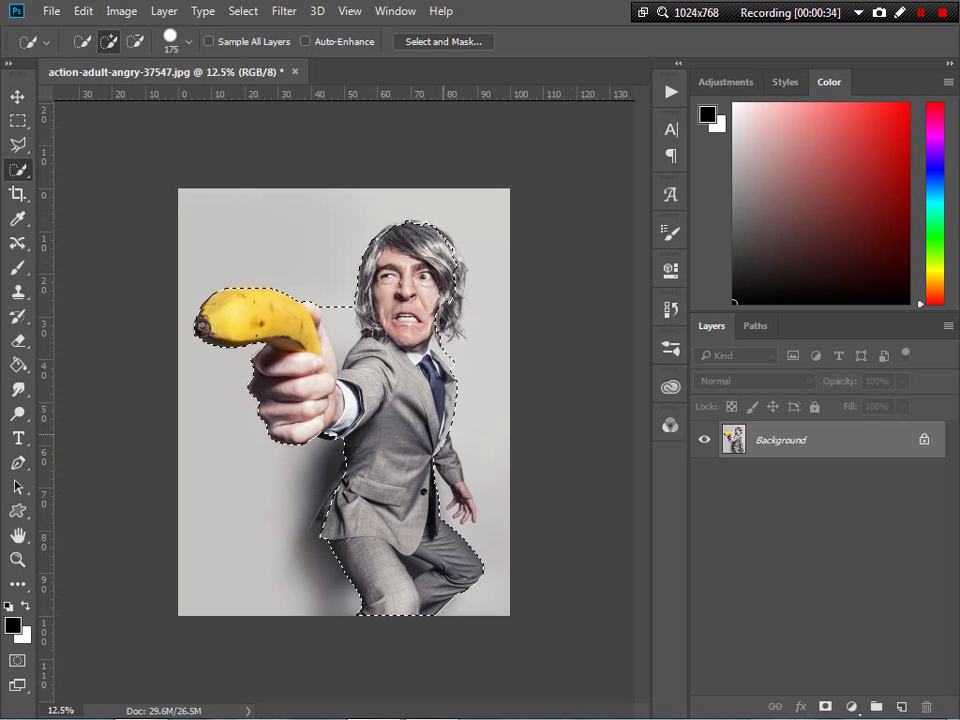
pyautogui.moveTo(336, 330); pyautogui.dragTo(346, 365)
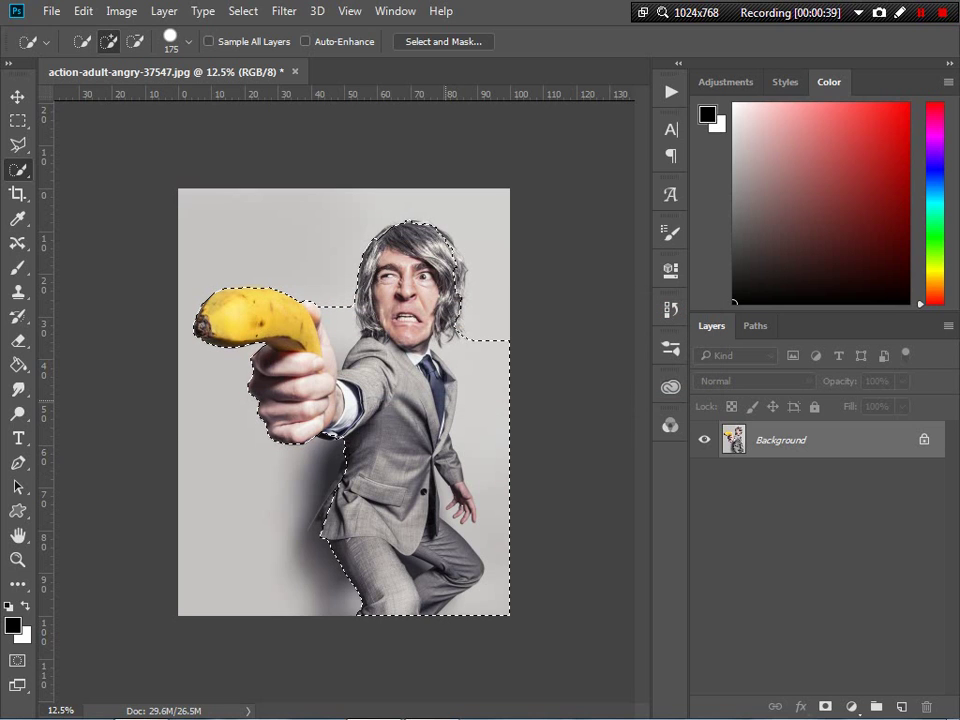
# Subtract the background strip right of the figure and the gap beside the banana tip.
pyautogui.click(135, 41)
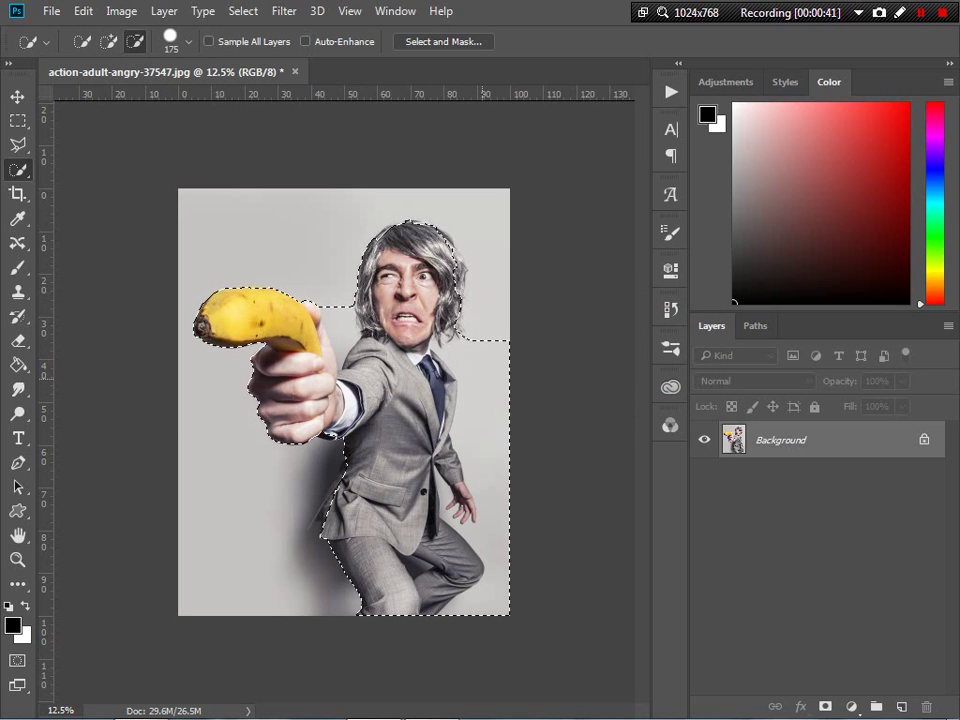
pyautogui.moveTo(495, 345); pyautogui.dragTo(495, 600)
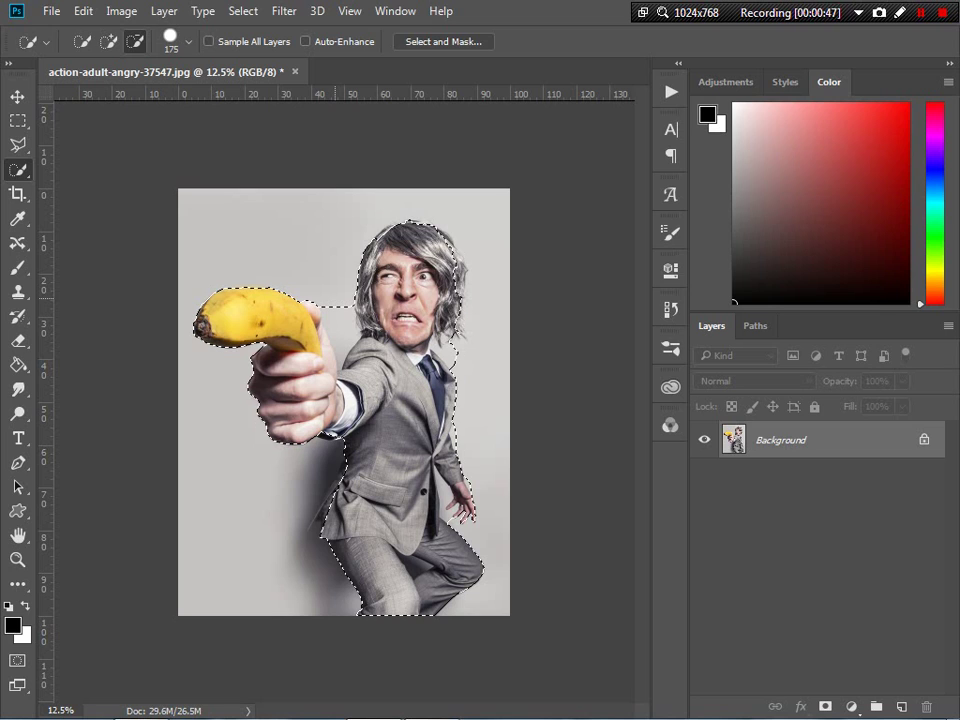
pyautogui.moveTo(345, 302); pyautogui.dragTo(325, 305)
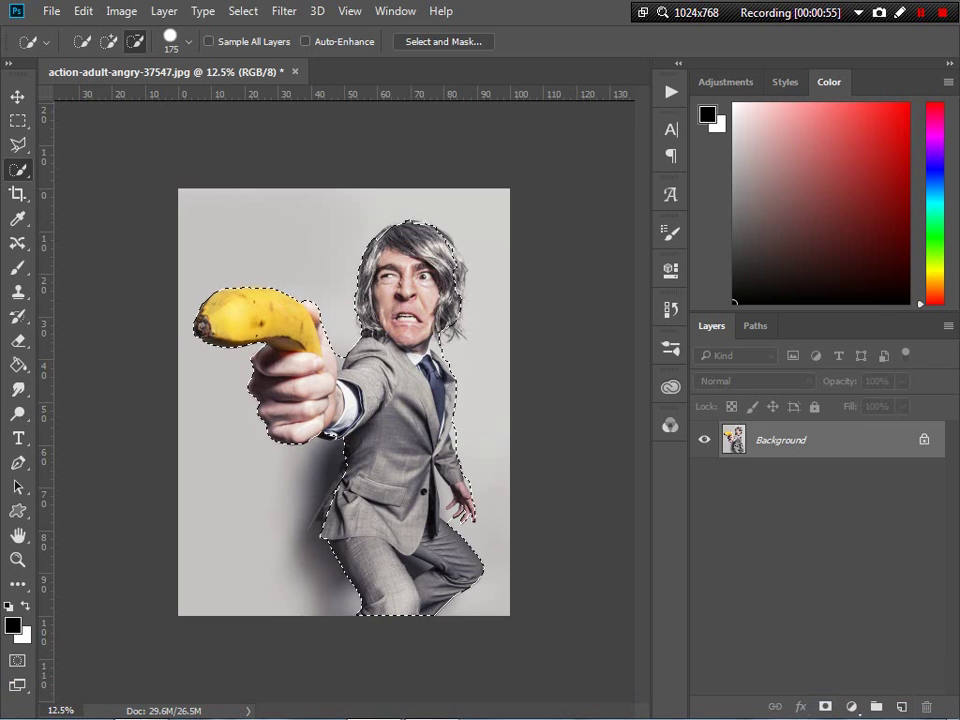
# Create a new empty layer named 'brush' above the Background.
pyautogui.hotkey('ctrl', 'shift', 'alt', 'n')
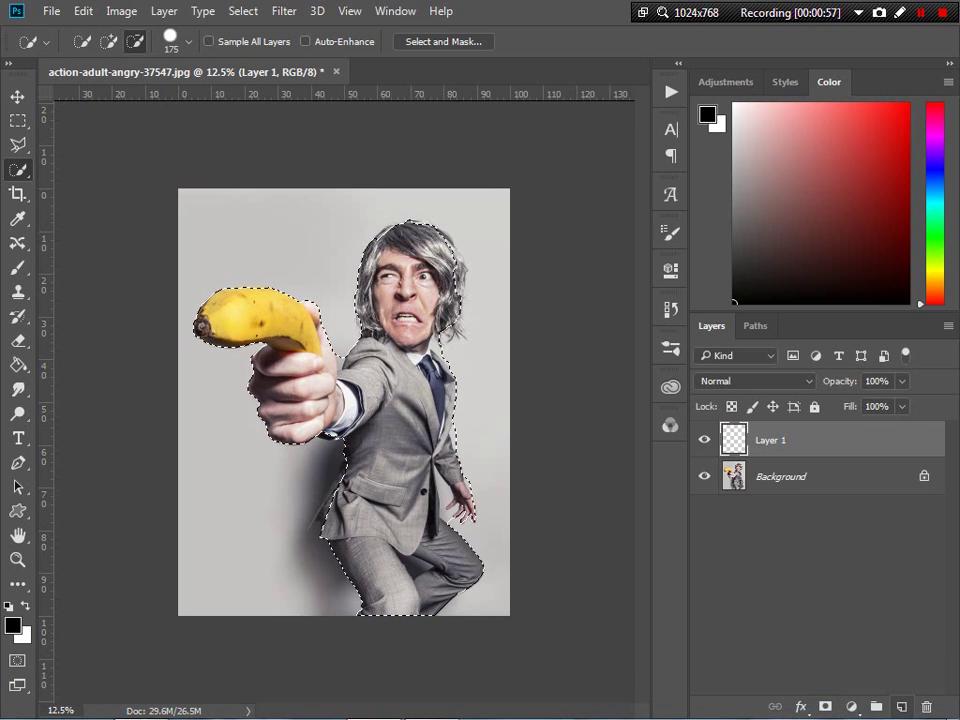
pyautogui.doubleClick(766, 440)
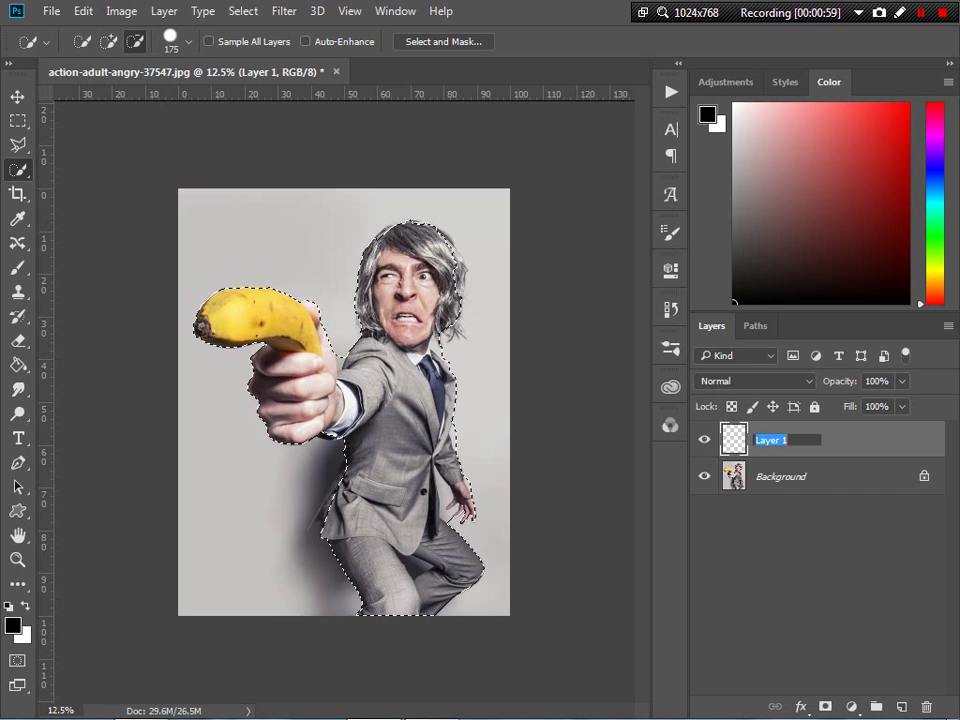
pyautogui.press('BackSpace')
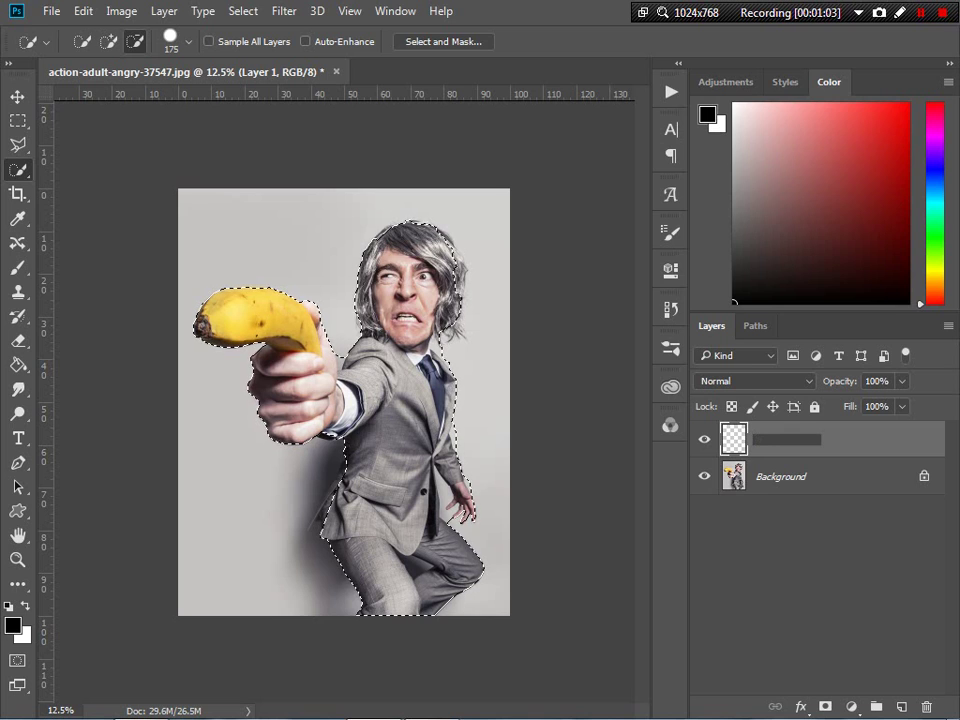
pyautogui.write('br')
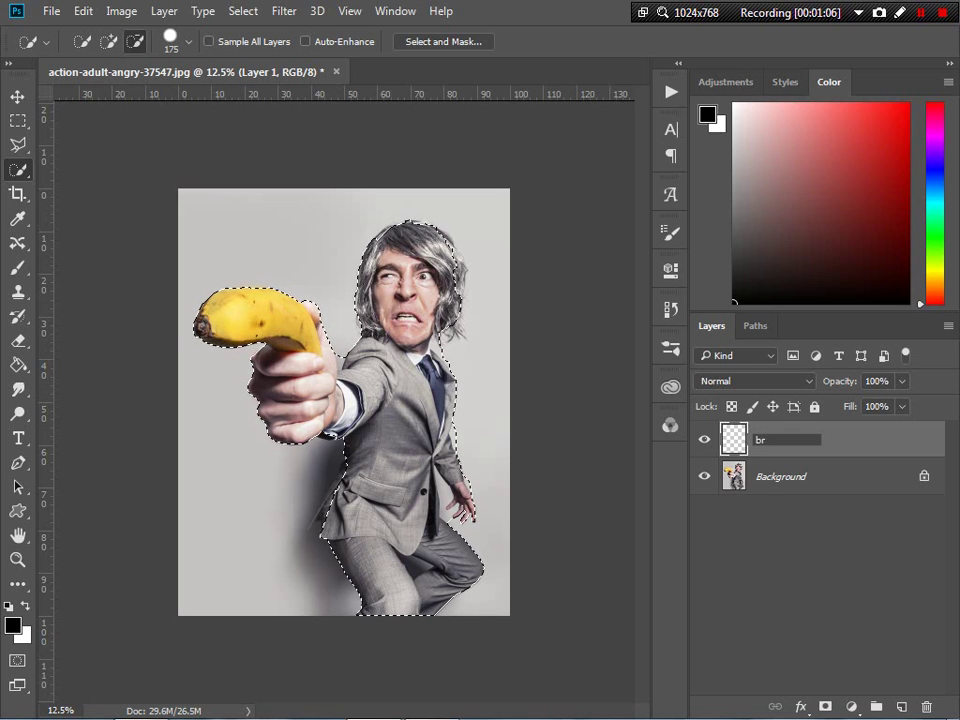
pyautogui.write('ush')
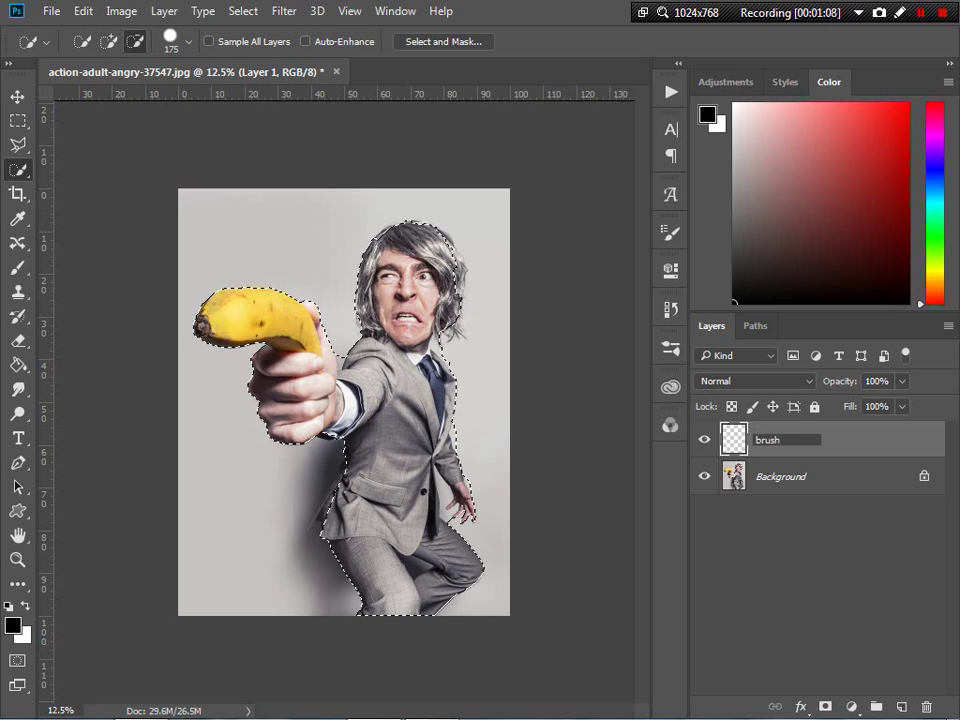
pyautogui.press('Return')
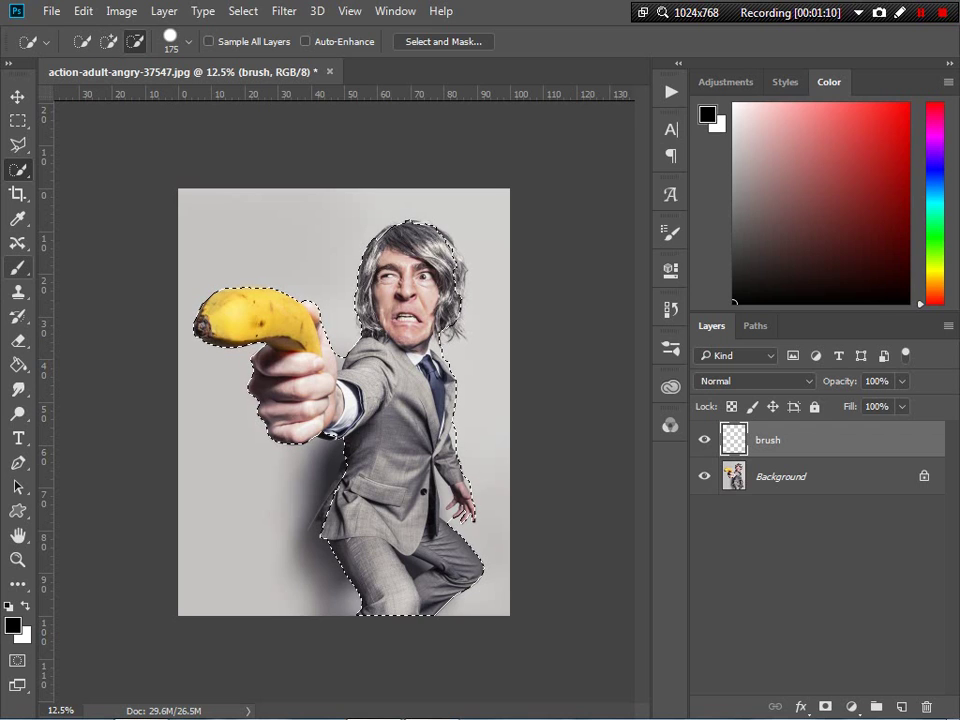
pyautogui.press('b')
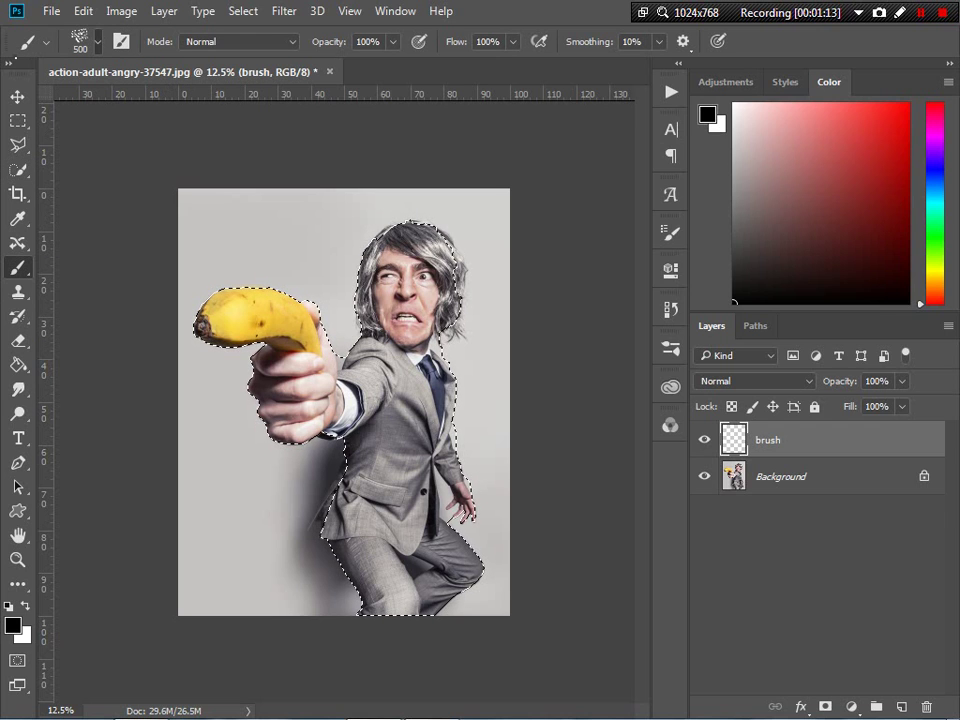
# Set the brush to the Hard Round preset at 900 px with red as the paint colour.
pyautogui.click(97, 41)
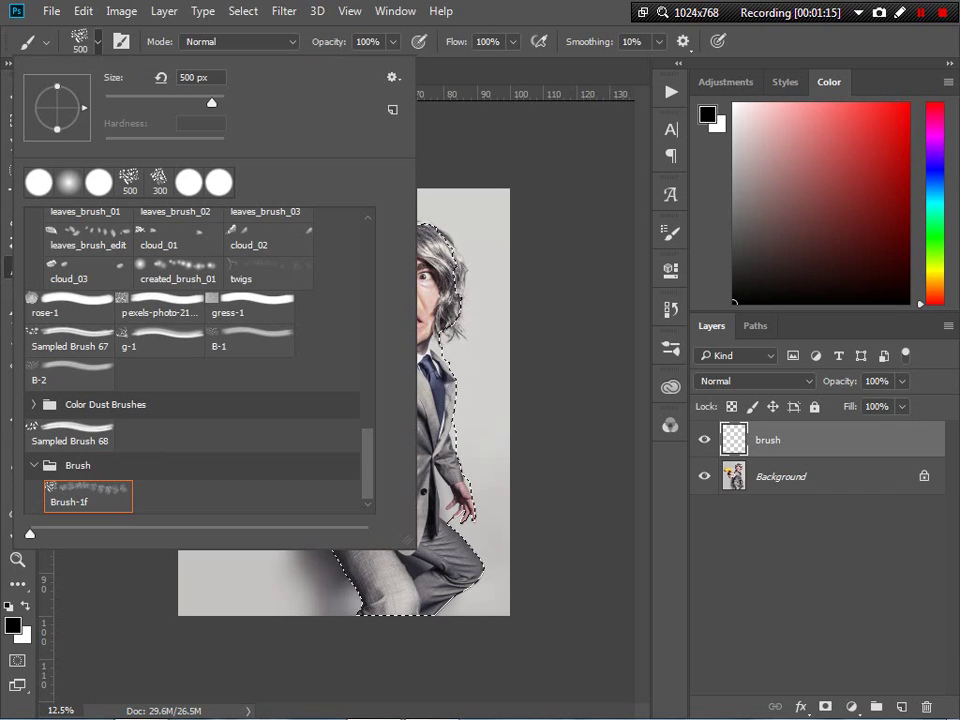
pyautogui.scroll(2, 195, 360)
pyautogui.scroll(3, 195, 360)
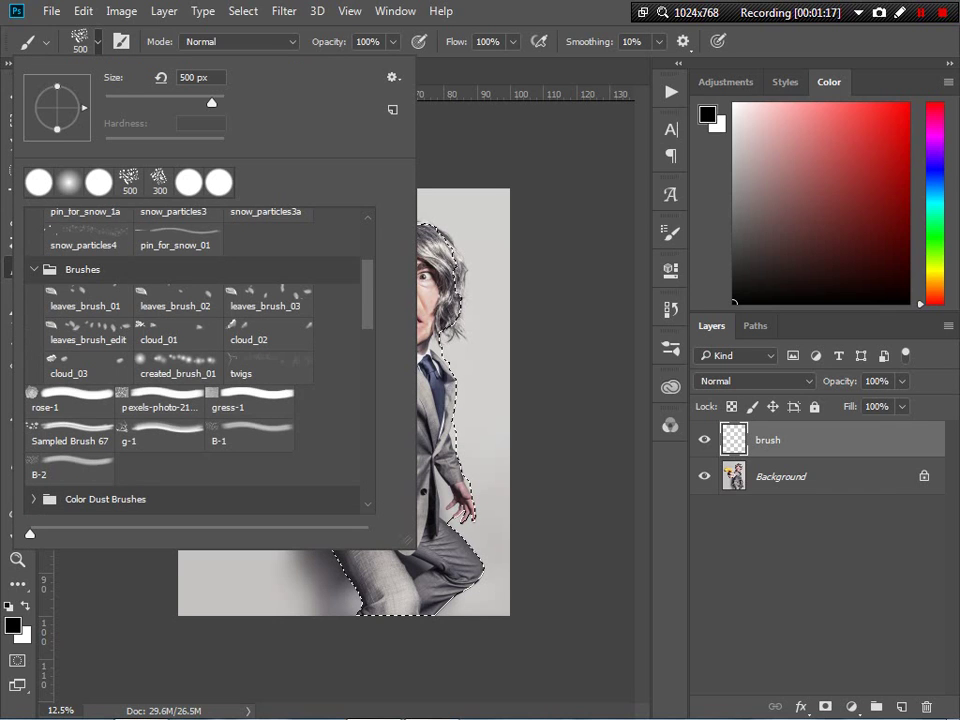
pyautogui.scroll(5, 195, 360)
pyautogui.scroll(3, 195, 360)
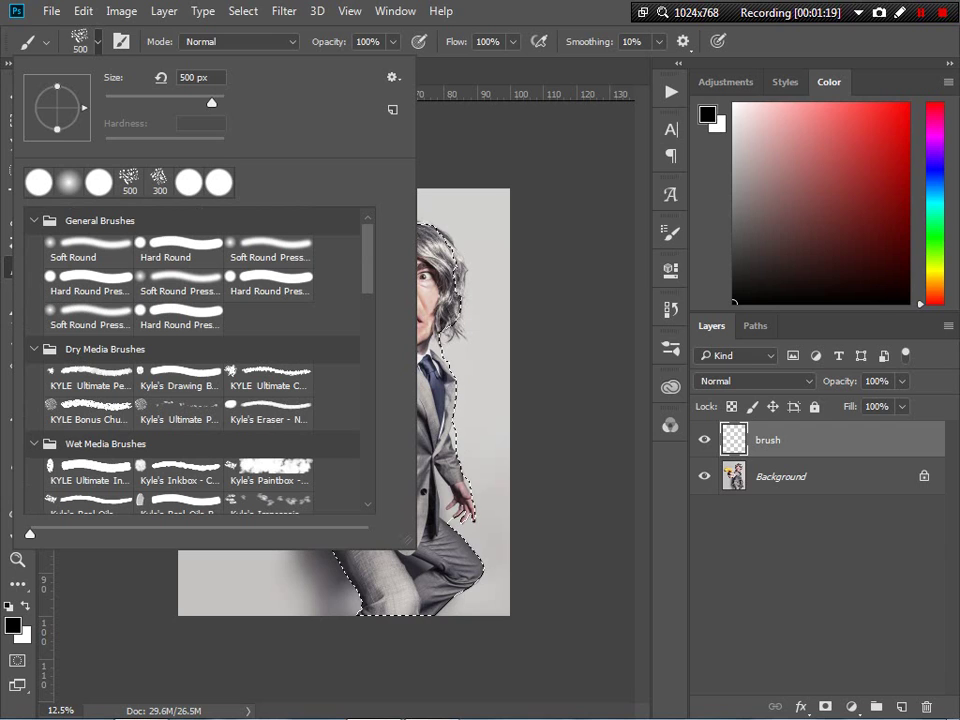
pyautogui.click(182, 247)
pyautogui.press('Return')
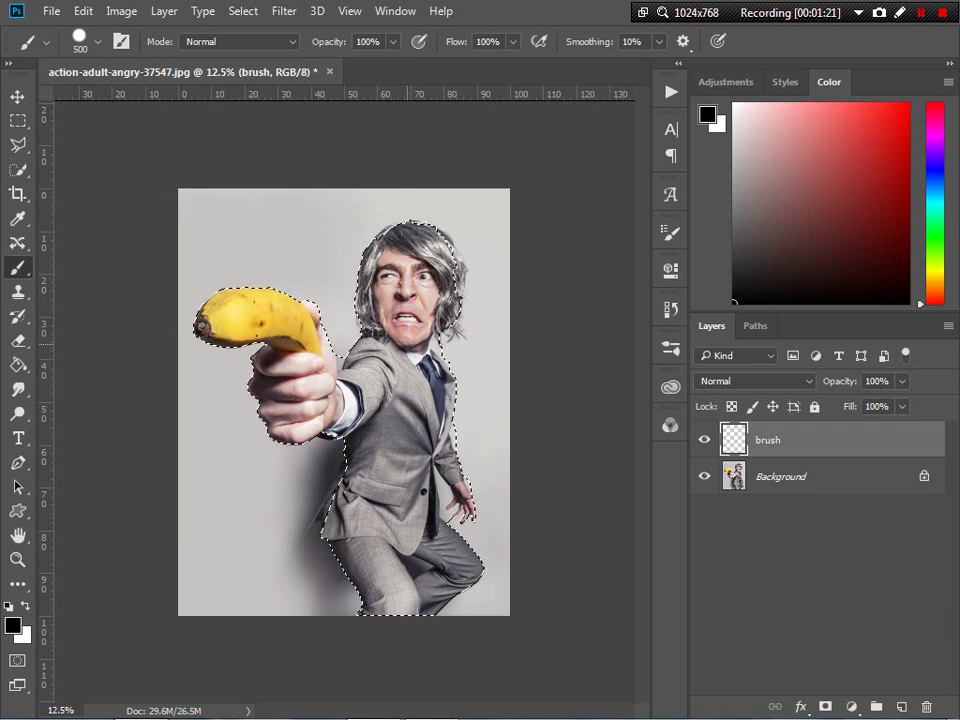
pyautogui.press(']')
pyautogui.press(']')
pyautogui.press(']')
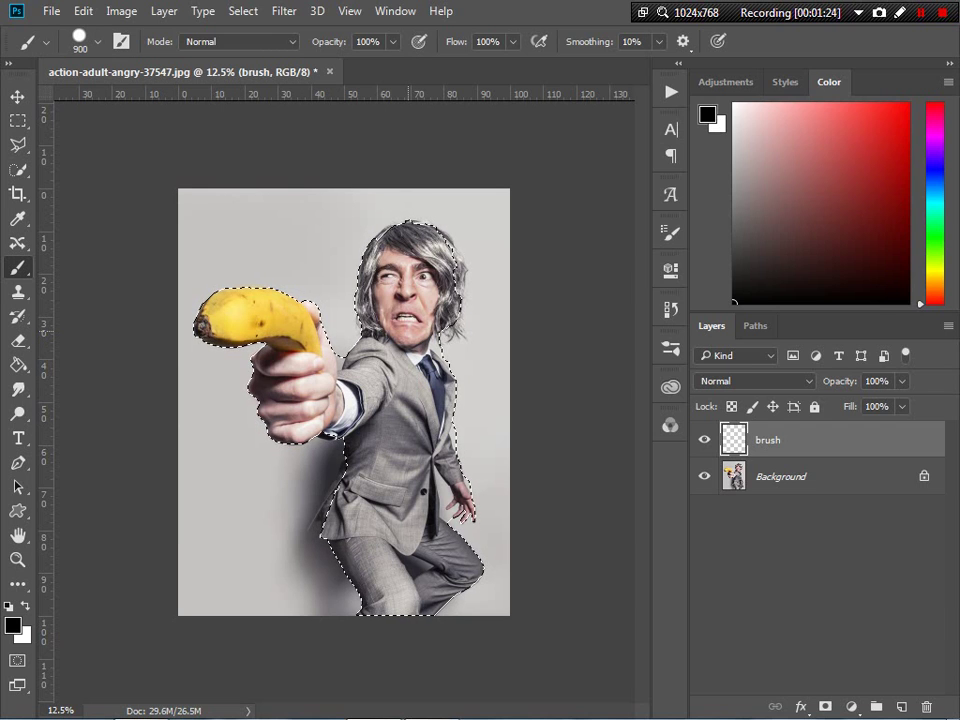
pyautogui.click(883, 160)
# Paint the whole selected figure pure red on the brush layer, then deselect.
pyautogui.click(905, 104)
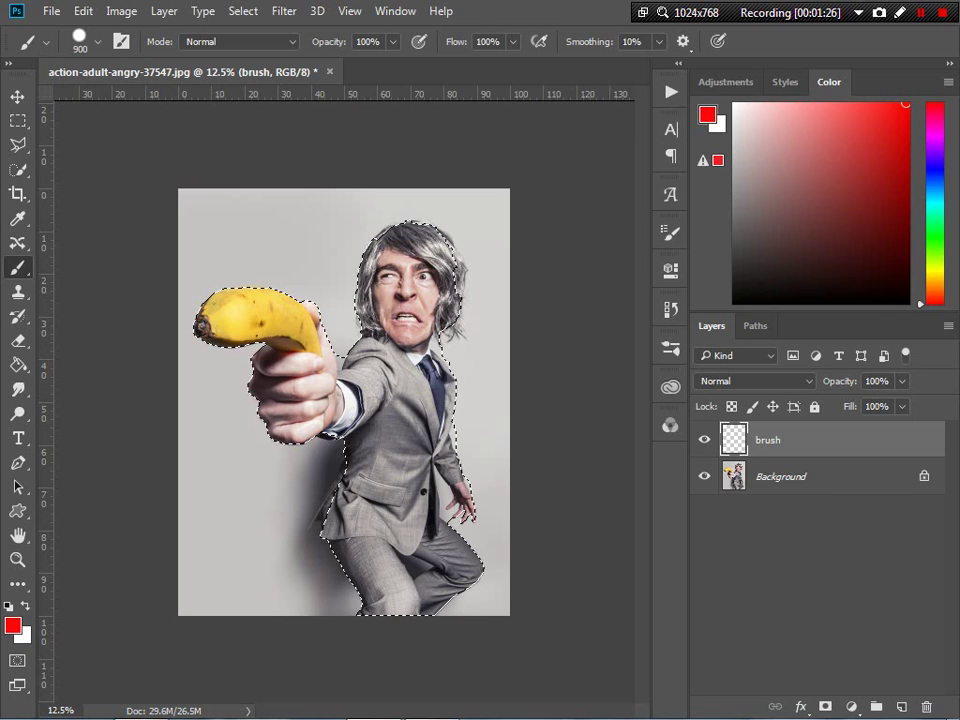
pyautogui.click(418, 263)
pyautogui.moveTo(418, 263)
pyautogui.mouseDown()
pyautogui.moveTo(434, 440)
pyautogui.moveTo(406, 597)
pyautogui.moveTo(365, 470)
pyautogui.moveTo(409, 249)
pyautogui.moveTo(292, 385)
pyautogui.moveTo(240, 320)
pyautogui.moveTo(285, 298)
pyautogui.mouseUp()
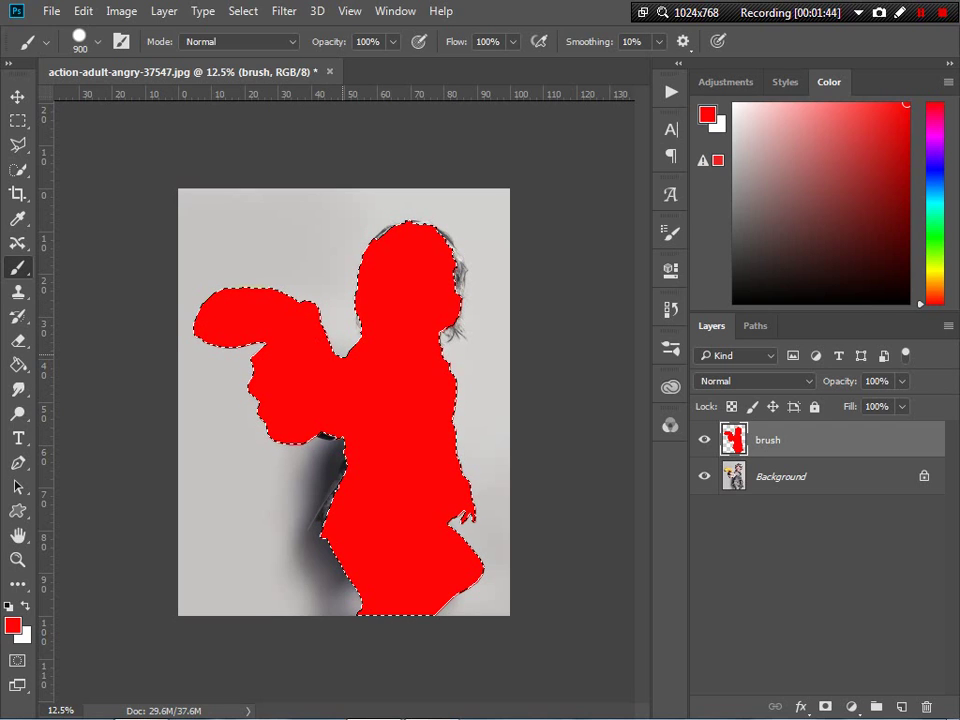
pyautogui.hotkey('ctrl', 'd')
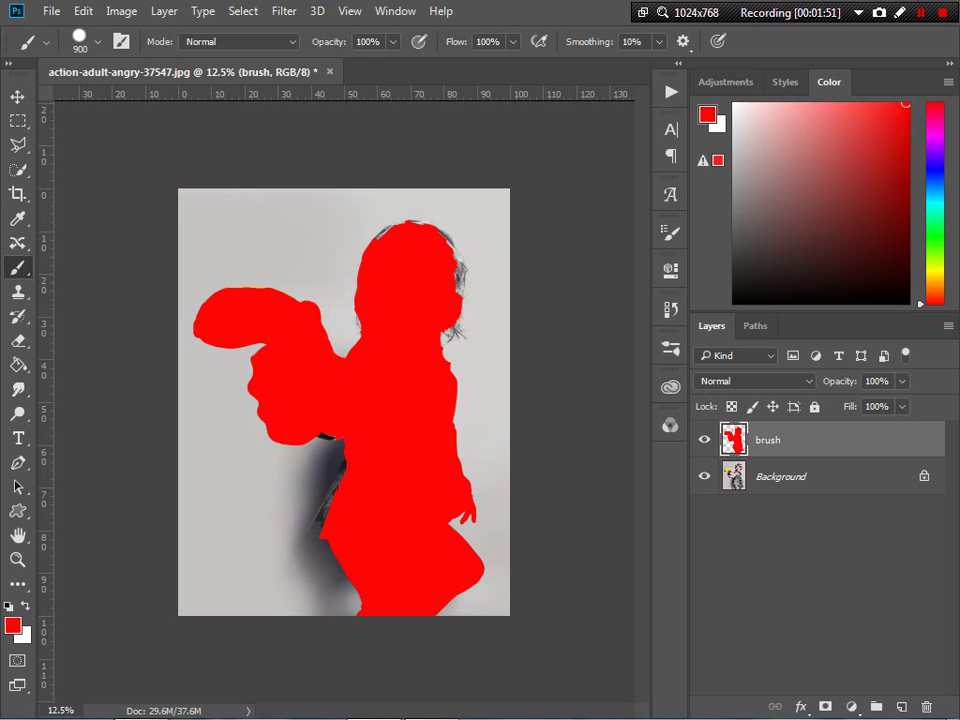
# Import the Brush .ABR file from the Shatter the glass-Photoshop Actions folder into the brush presets.
pyautogui.click(90, 41)
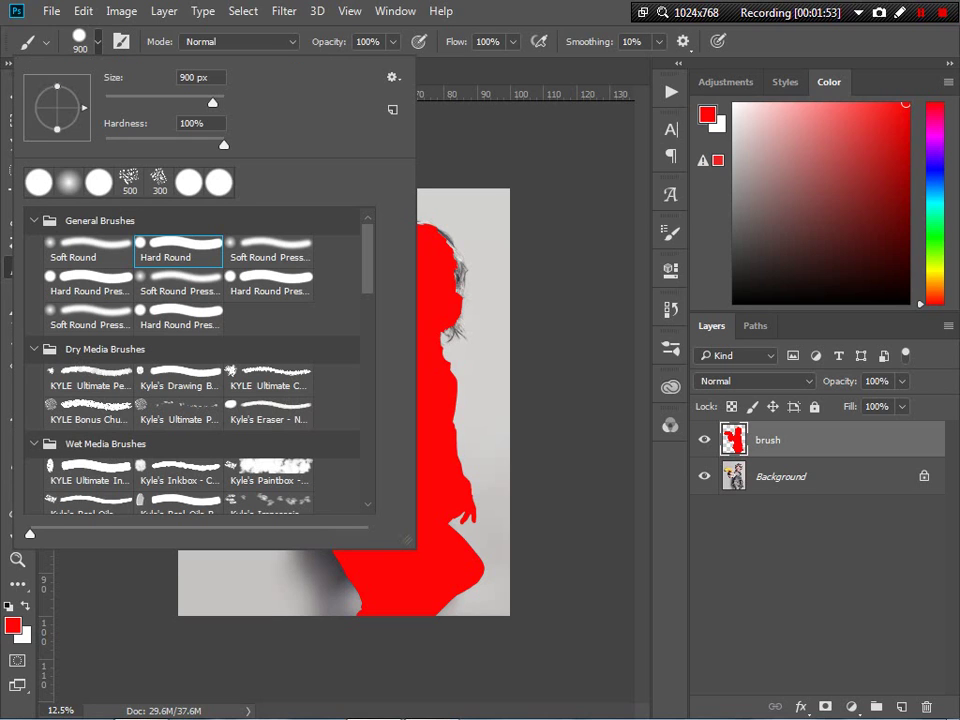
pyautogui.click(393, 77)
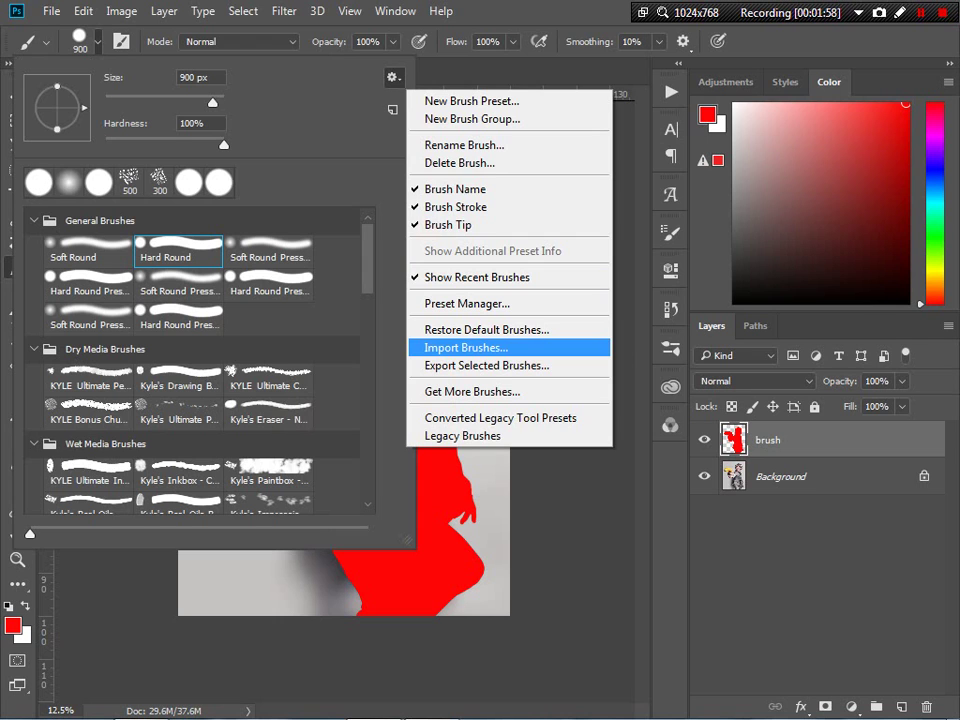
pyautogui.click(465, 347)
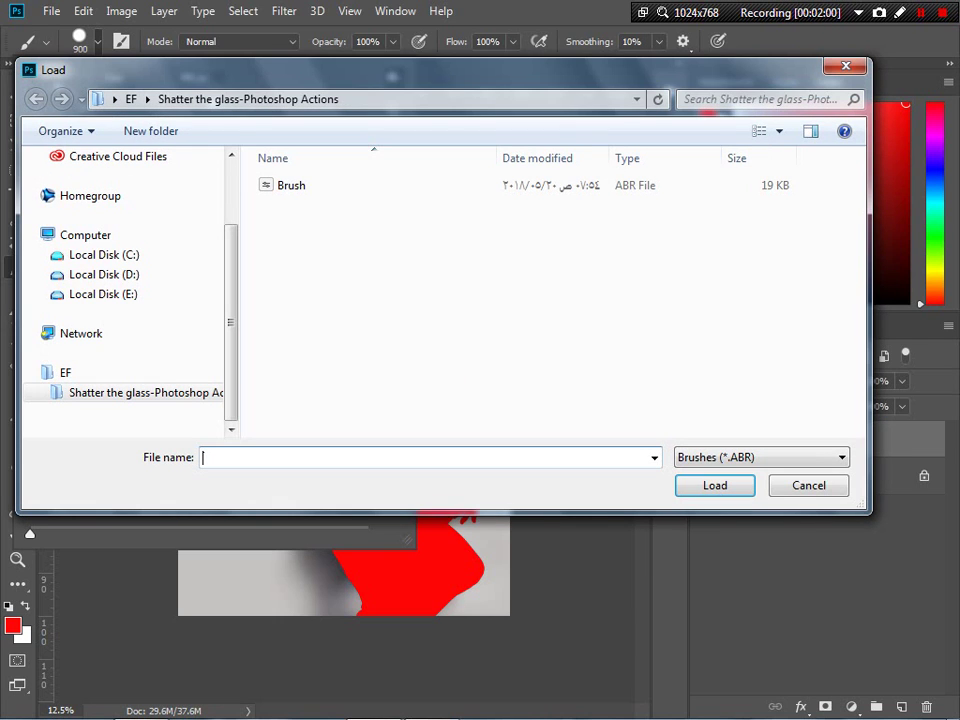
pyautogui.hotkey('alt', 'd')
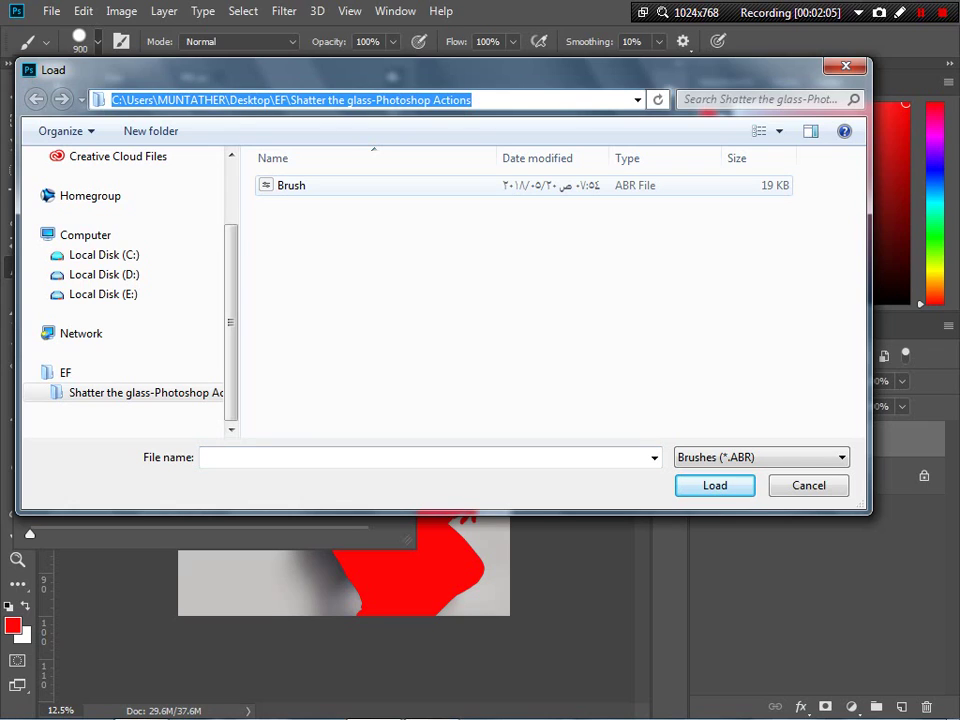
pyautogui.click(291, 185)
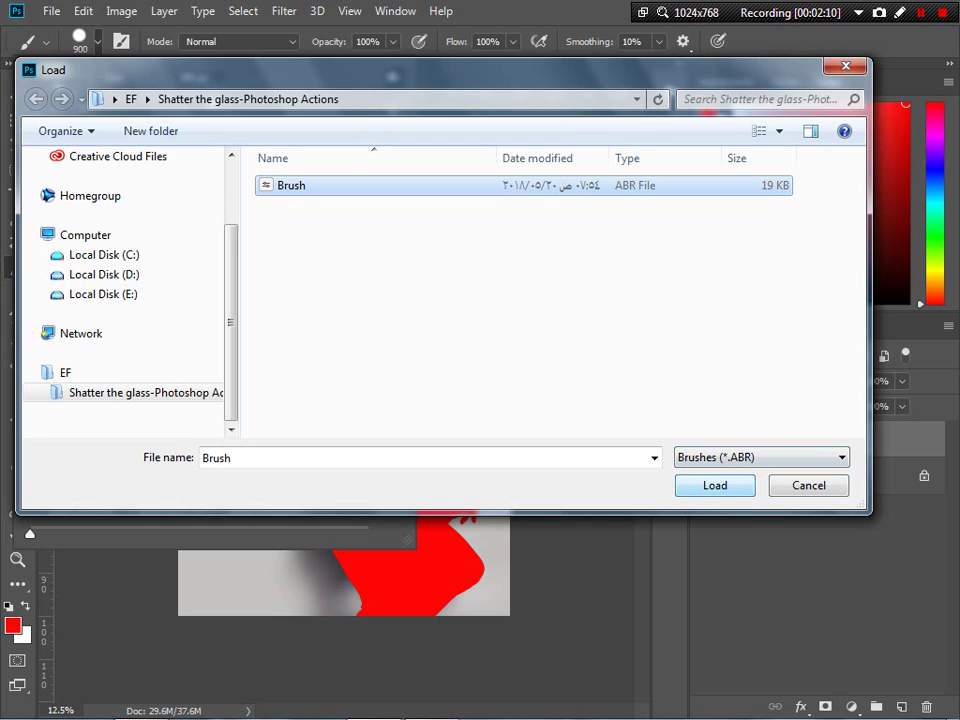
pyautogui.hotkey('alt', 'n')
pyautogui.press('Return')
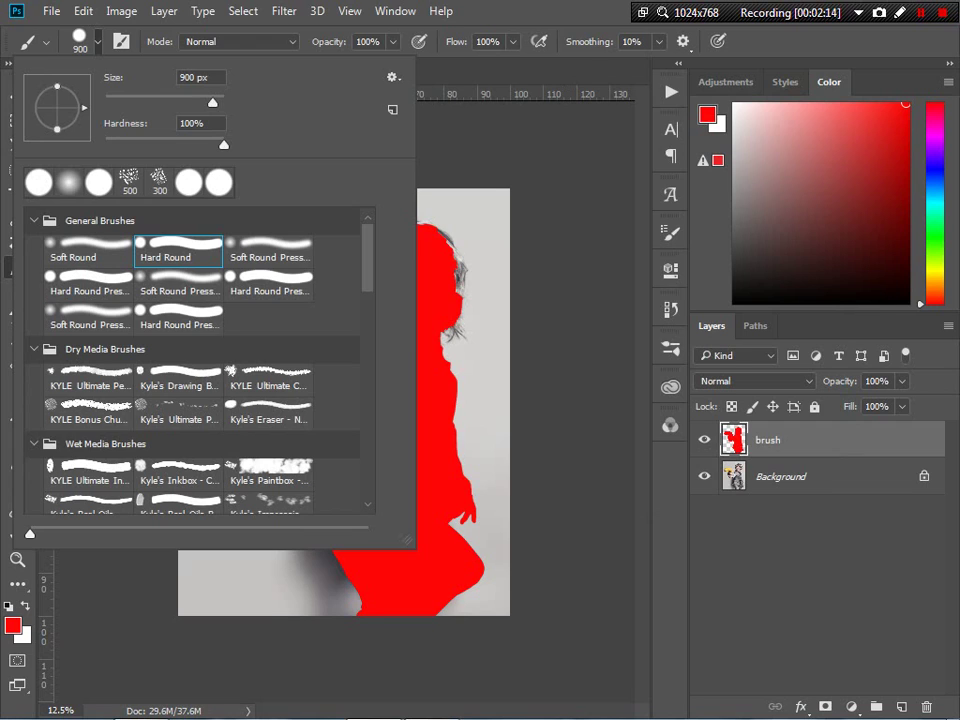
pyautogui.press('Escape')
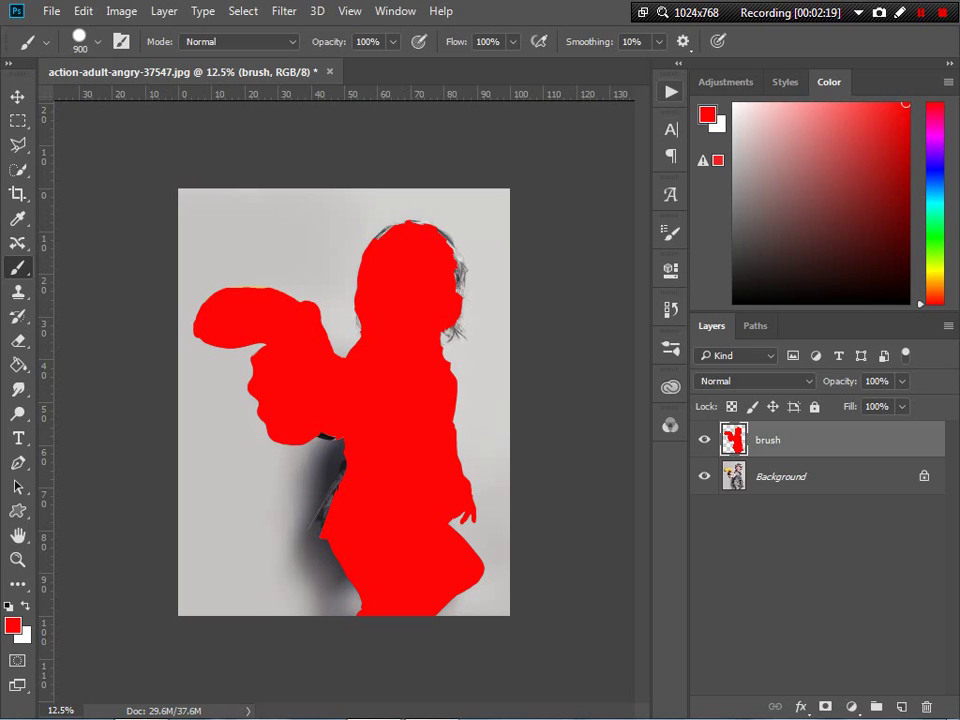
pyautogui.hotkey('alt', 'F9')
# Load Shatter the glass.ATN into the Actions panel and select Shatter the glass - Actions.
pyautogui.click(640, 84)
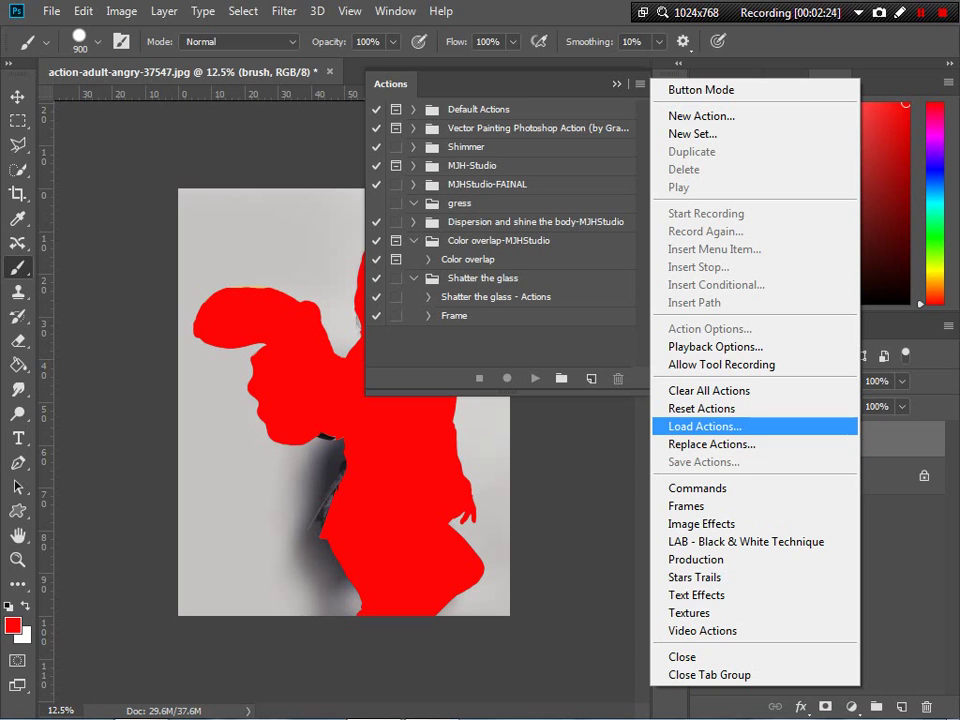
pyautogui.click(705, 426)
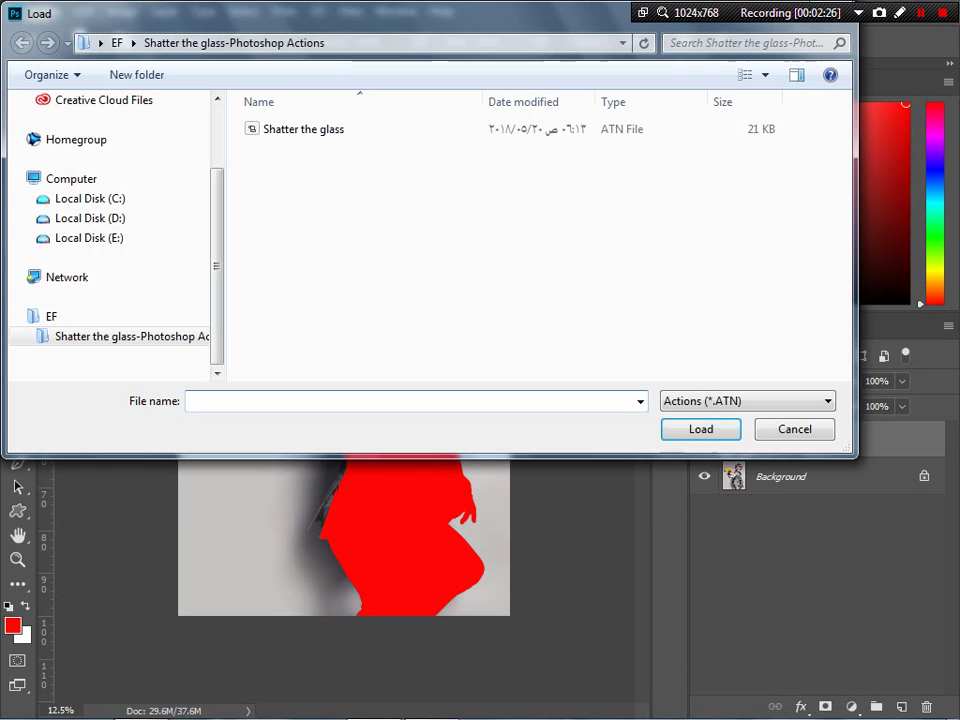
pyautogui.click(303, 129)
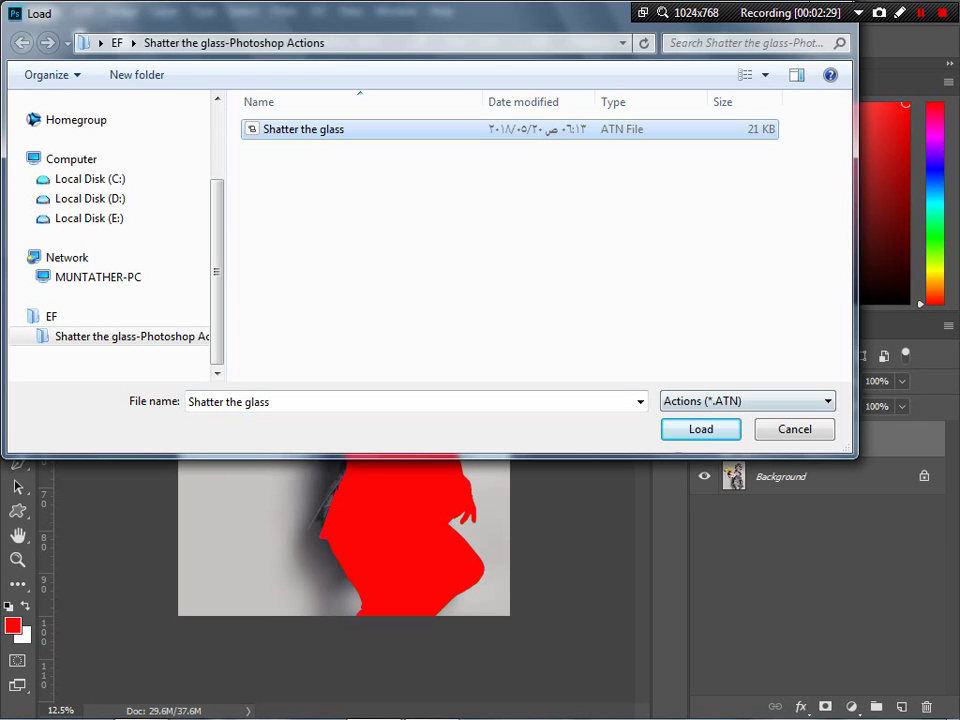
pyautogui.press('Return')
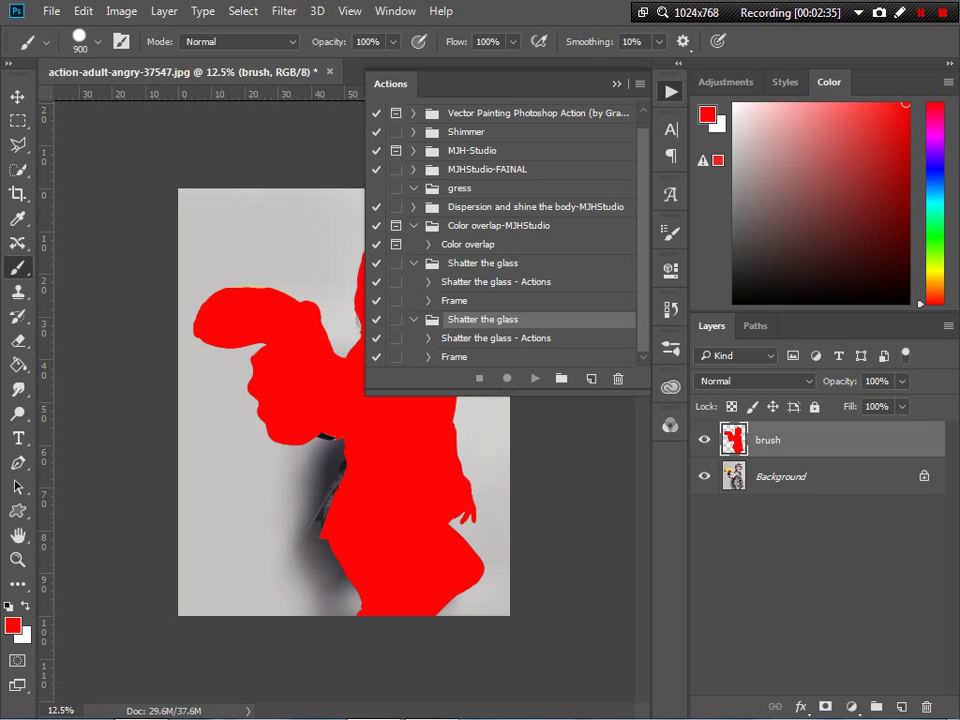
pyautogui.press('Down')
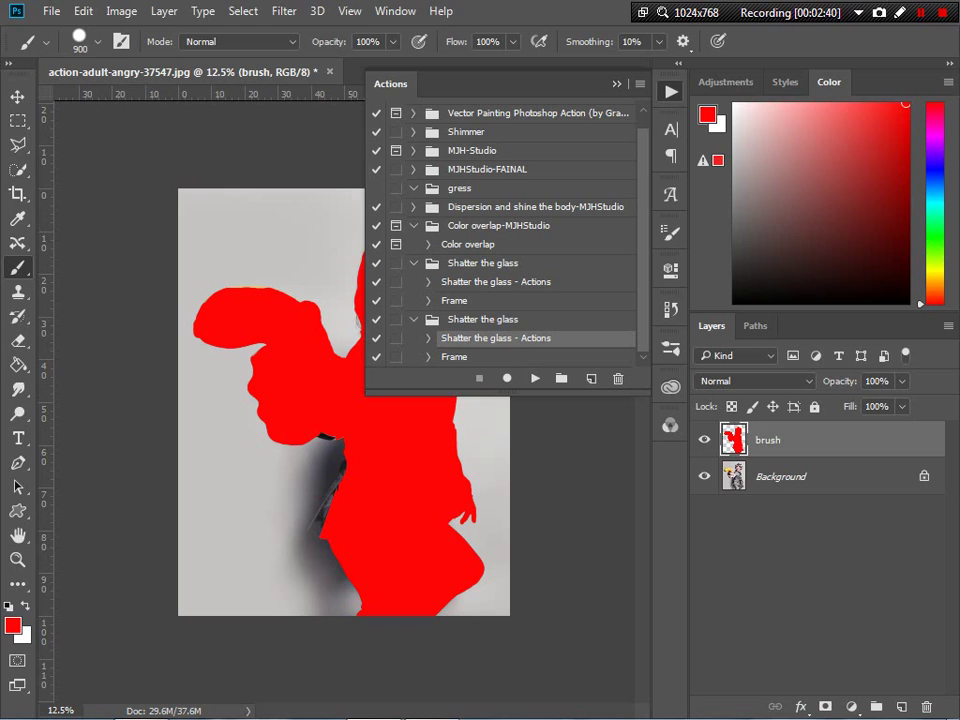
# Play Shatter the glass - Actions to scatter the figure into shards, then select Frame.
pyautogui.click(535, 378)
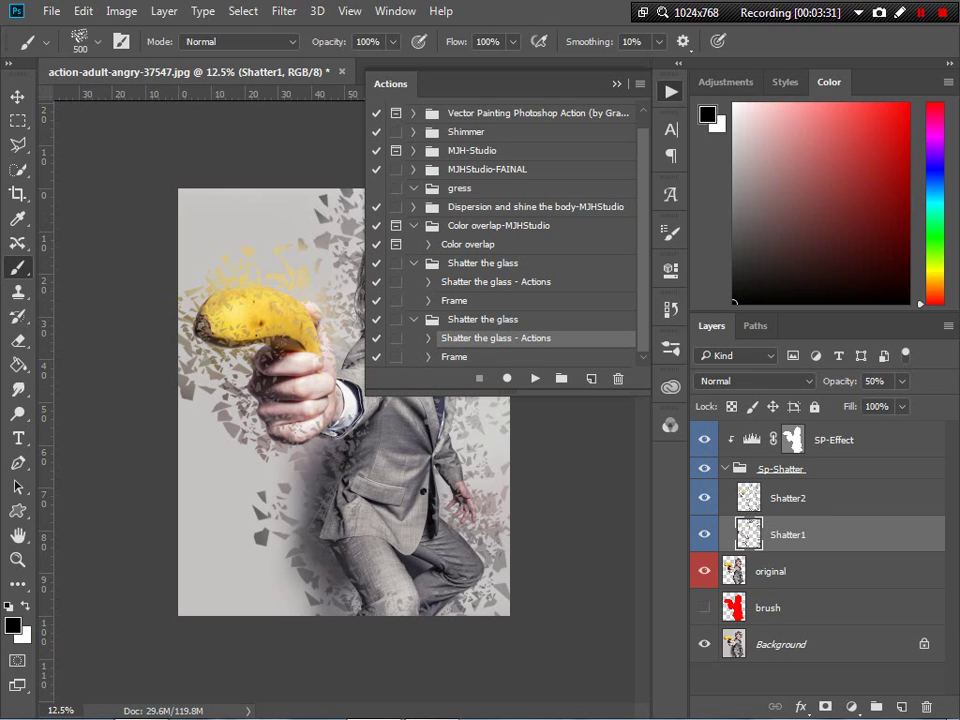
pyautogui.hotkey('alt', 'F9')
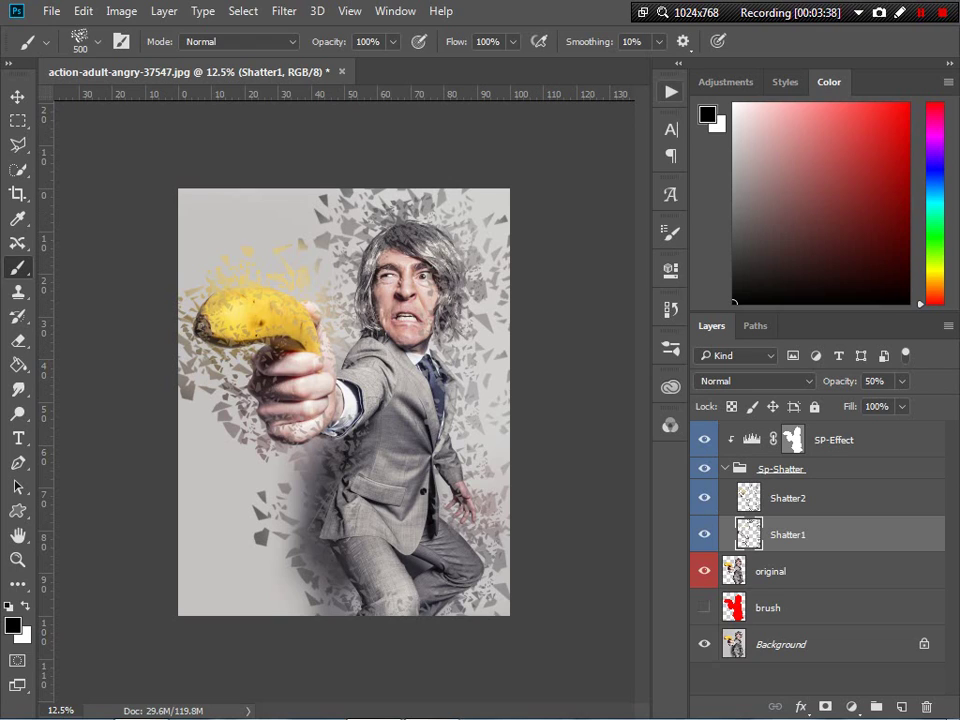
pyautogui.hotkey('alt', 'F9')
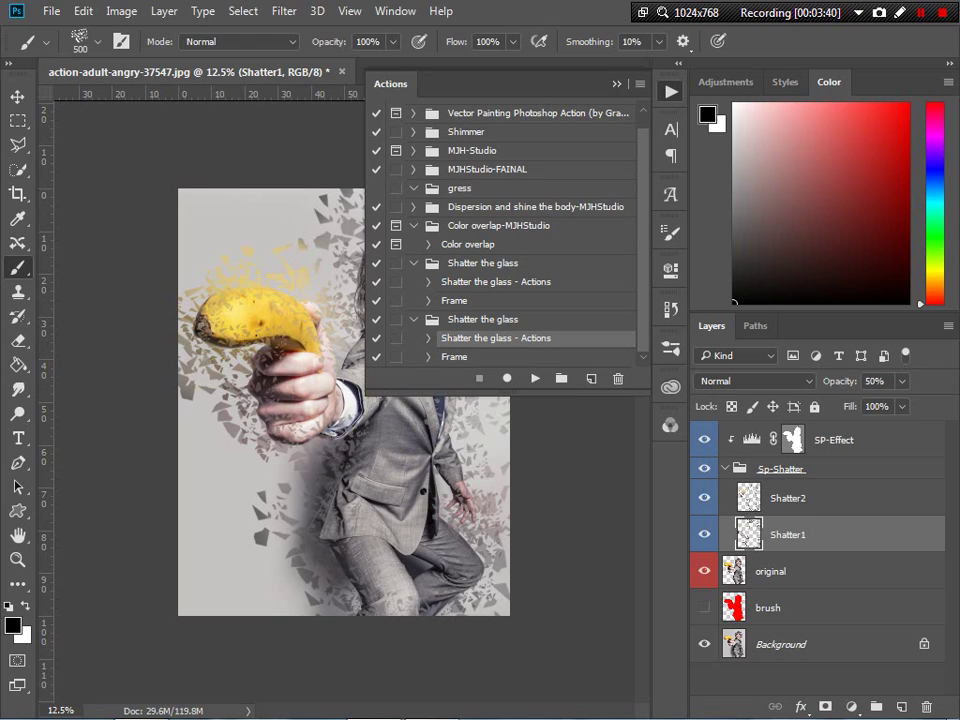
pyautogui.click(454, 356)
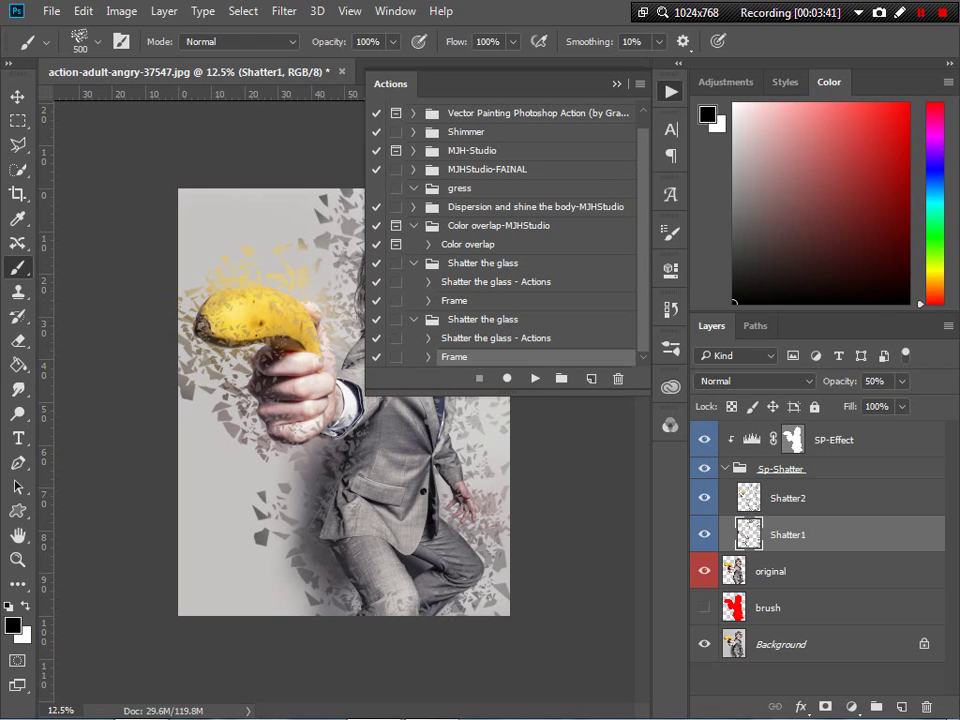
# Play the Frame action to add a black border and toggle its visibility to compare.
pyautogui.click(535, 378)
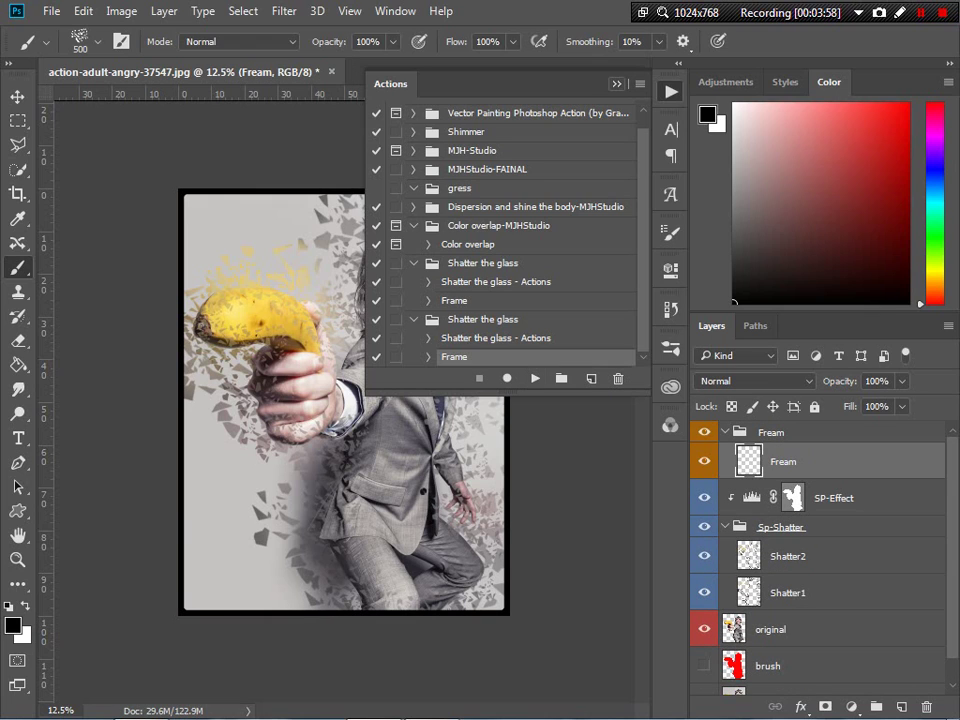
pyautogui.hotkey('alt', 'F9')
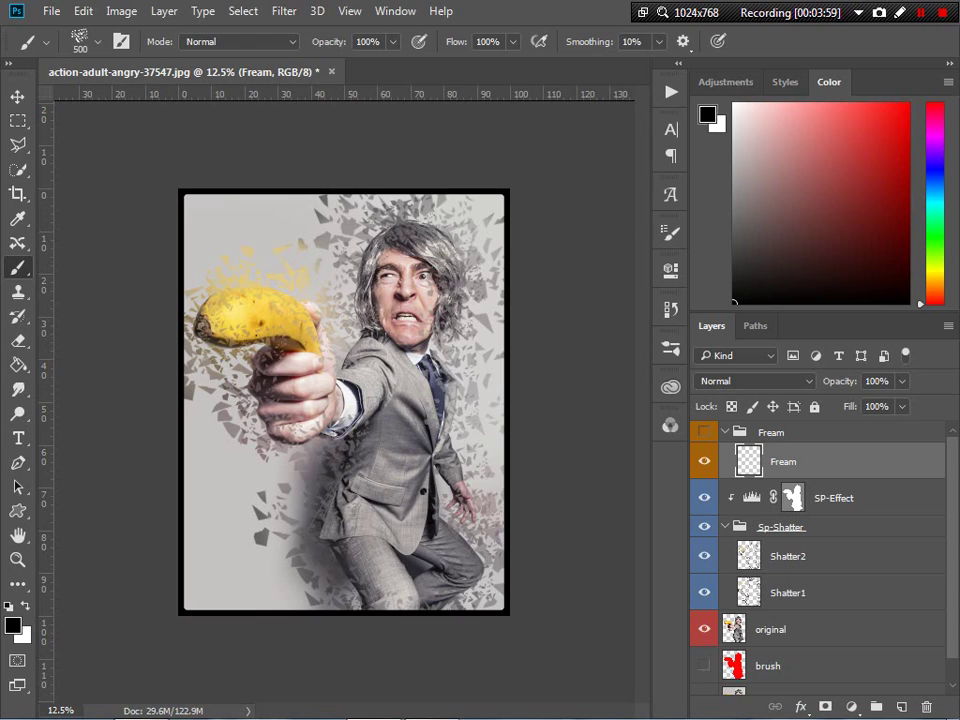
pyautogui.click(704, 432)
# Collapse the Fream and Sp-Shatter groups and hide the Fream frame border.
pyautogui.click(724, 432)
pyautogui.click(724, 490)
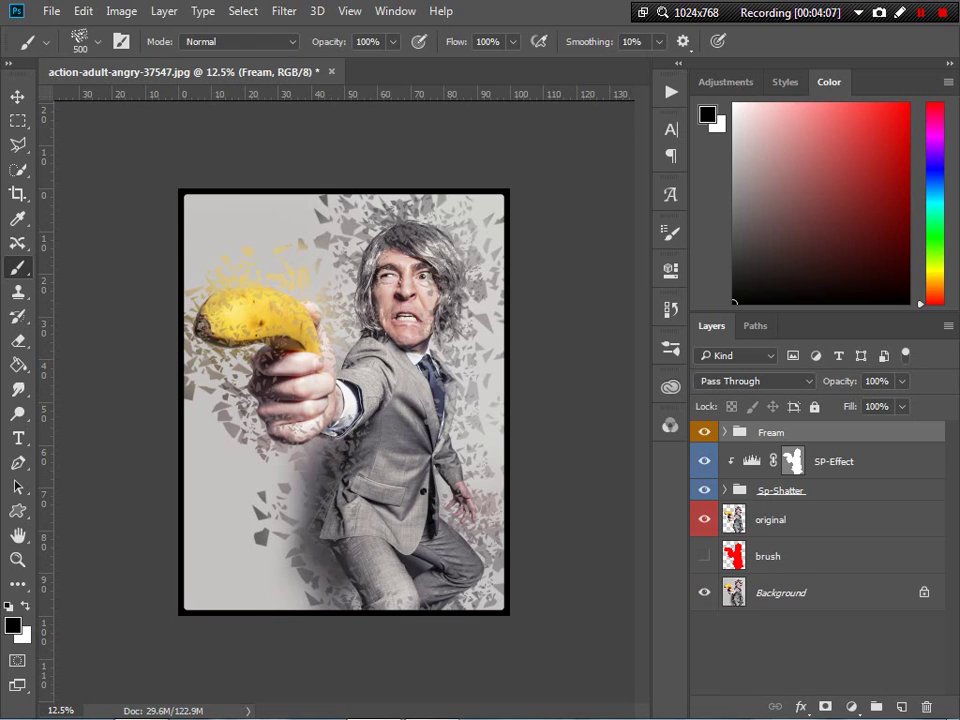
pyautogui.hotkey('shift', 'F12')
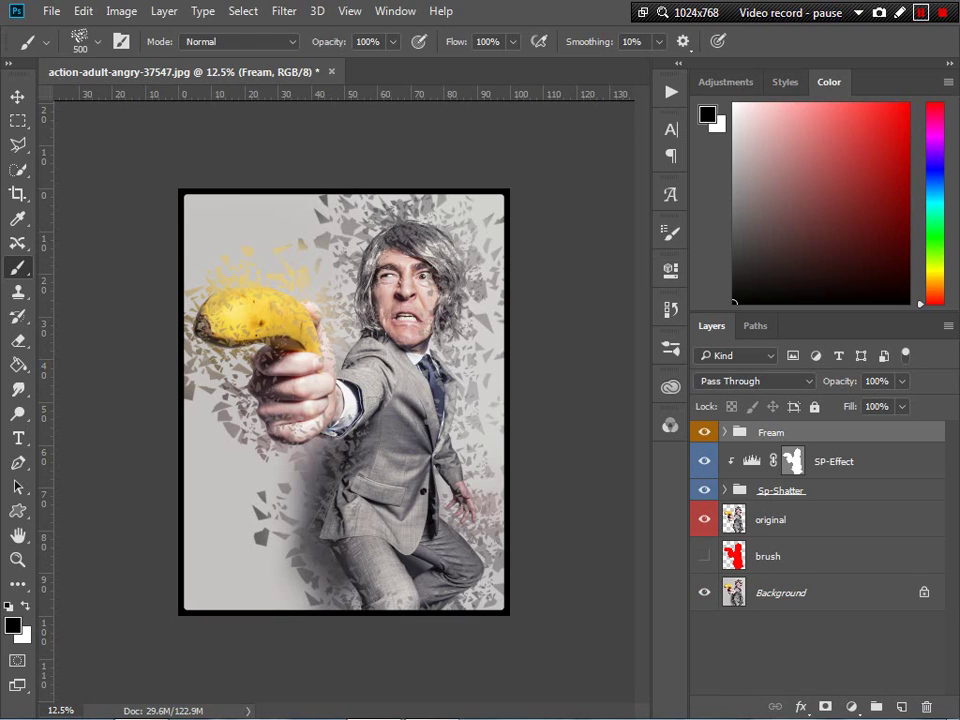
pyautogui.hotkey('shift', 'F12')
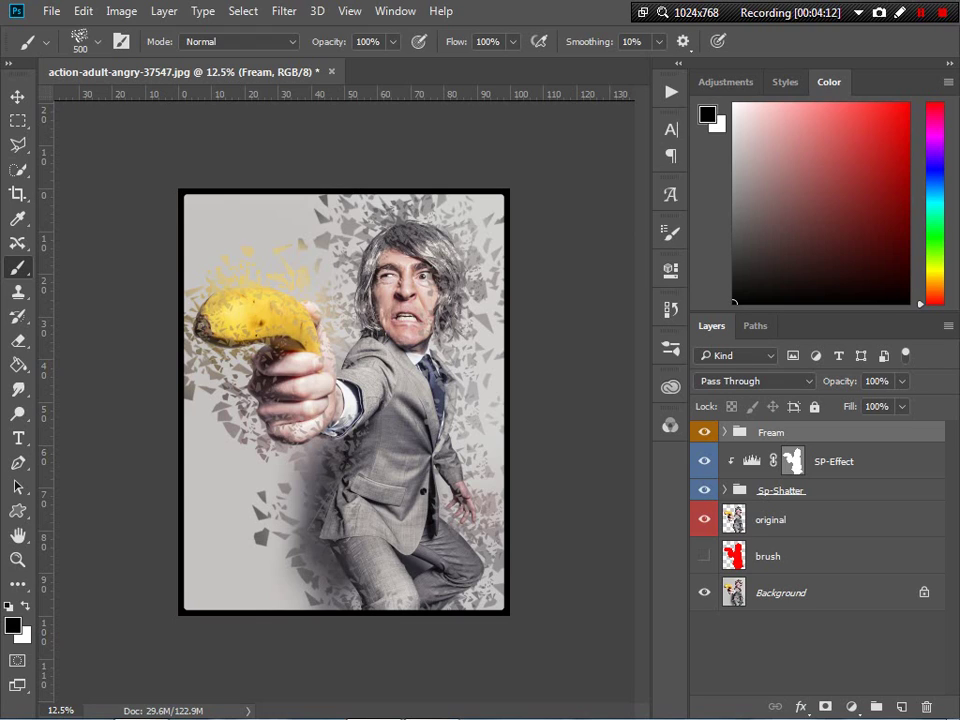
pyautogui.click(704, 432)
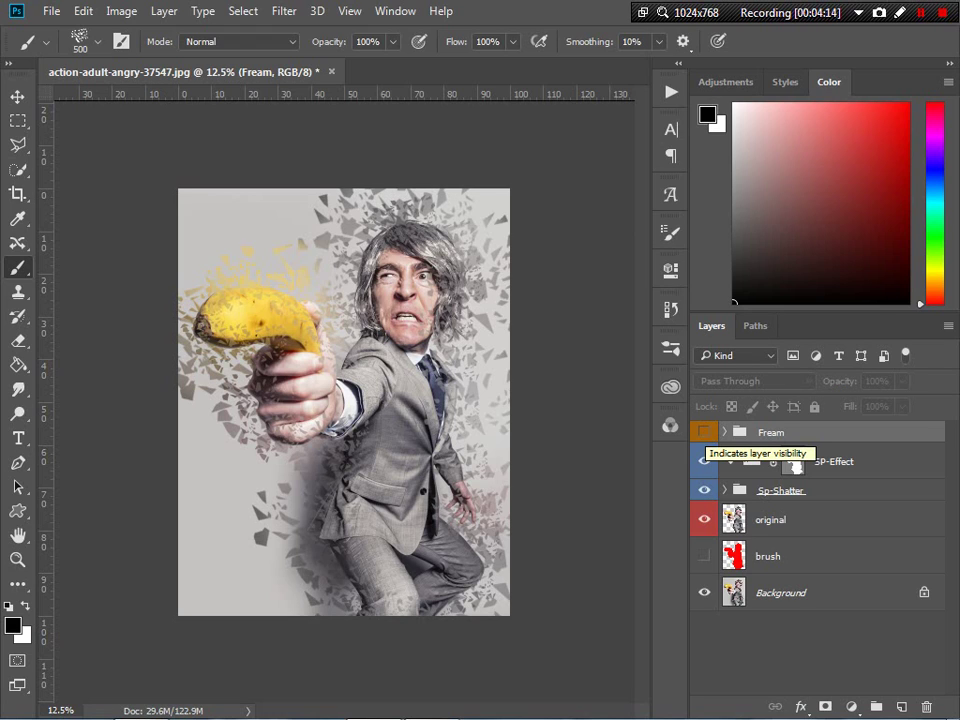